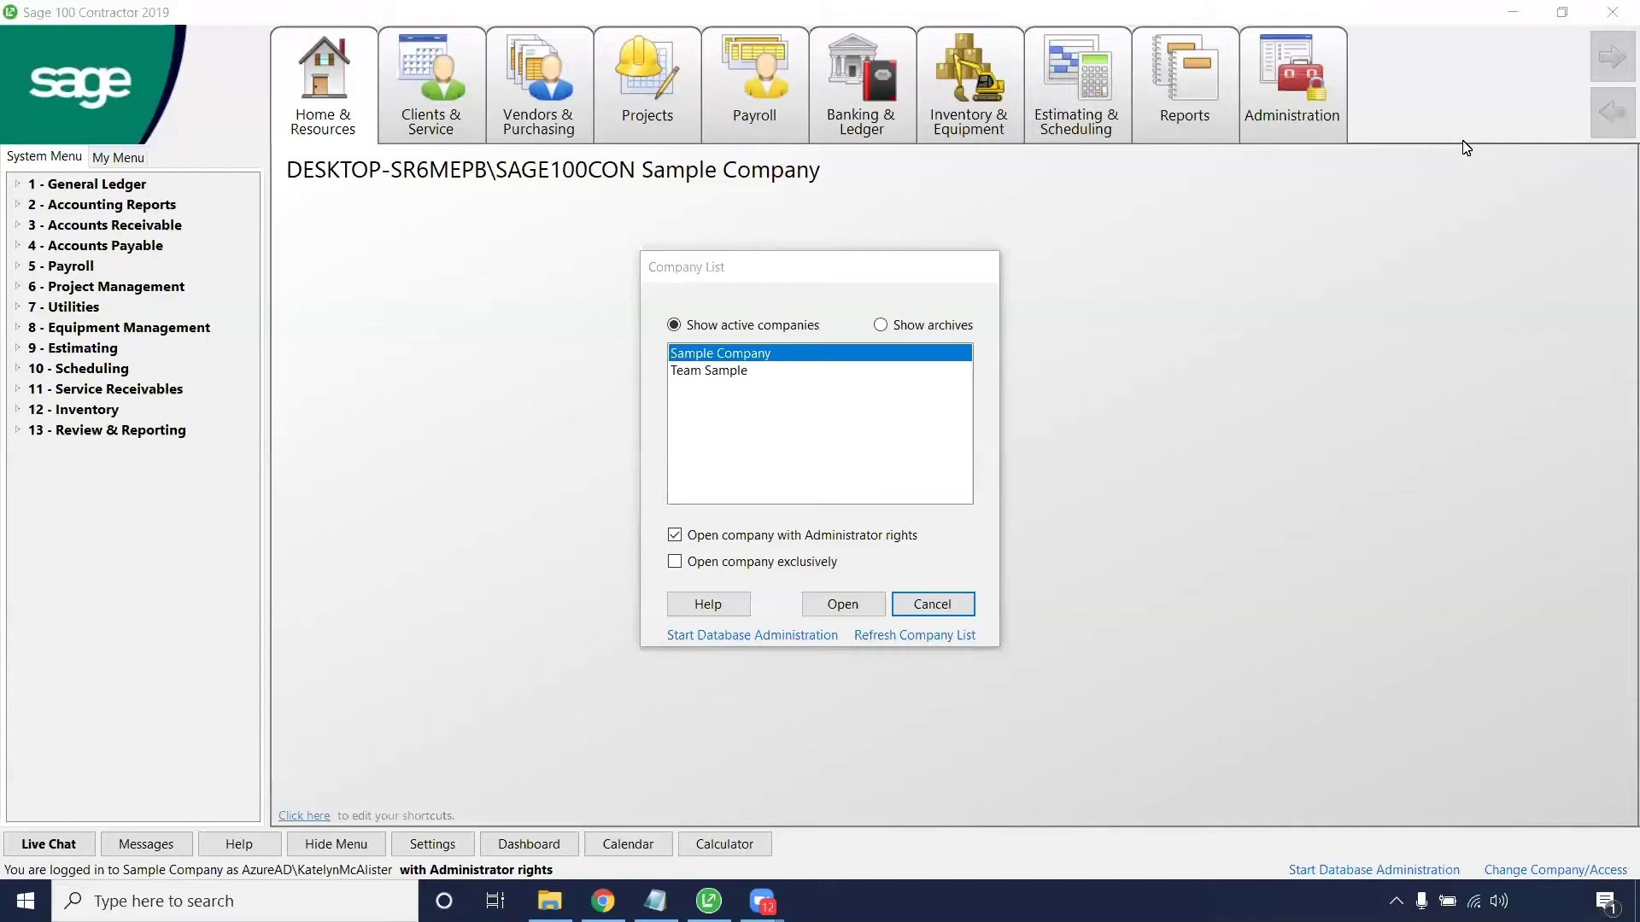
Open Sample Company from the Company List.
left_click(903, 362)
left_click(852, 608)
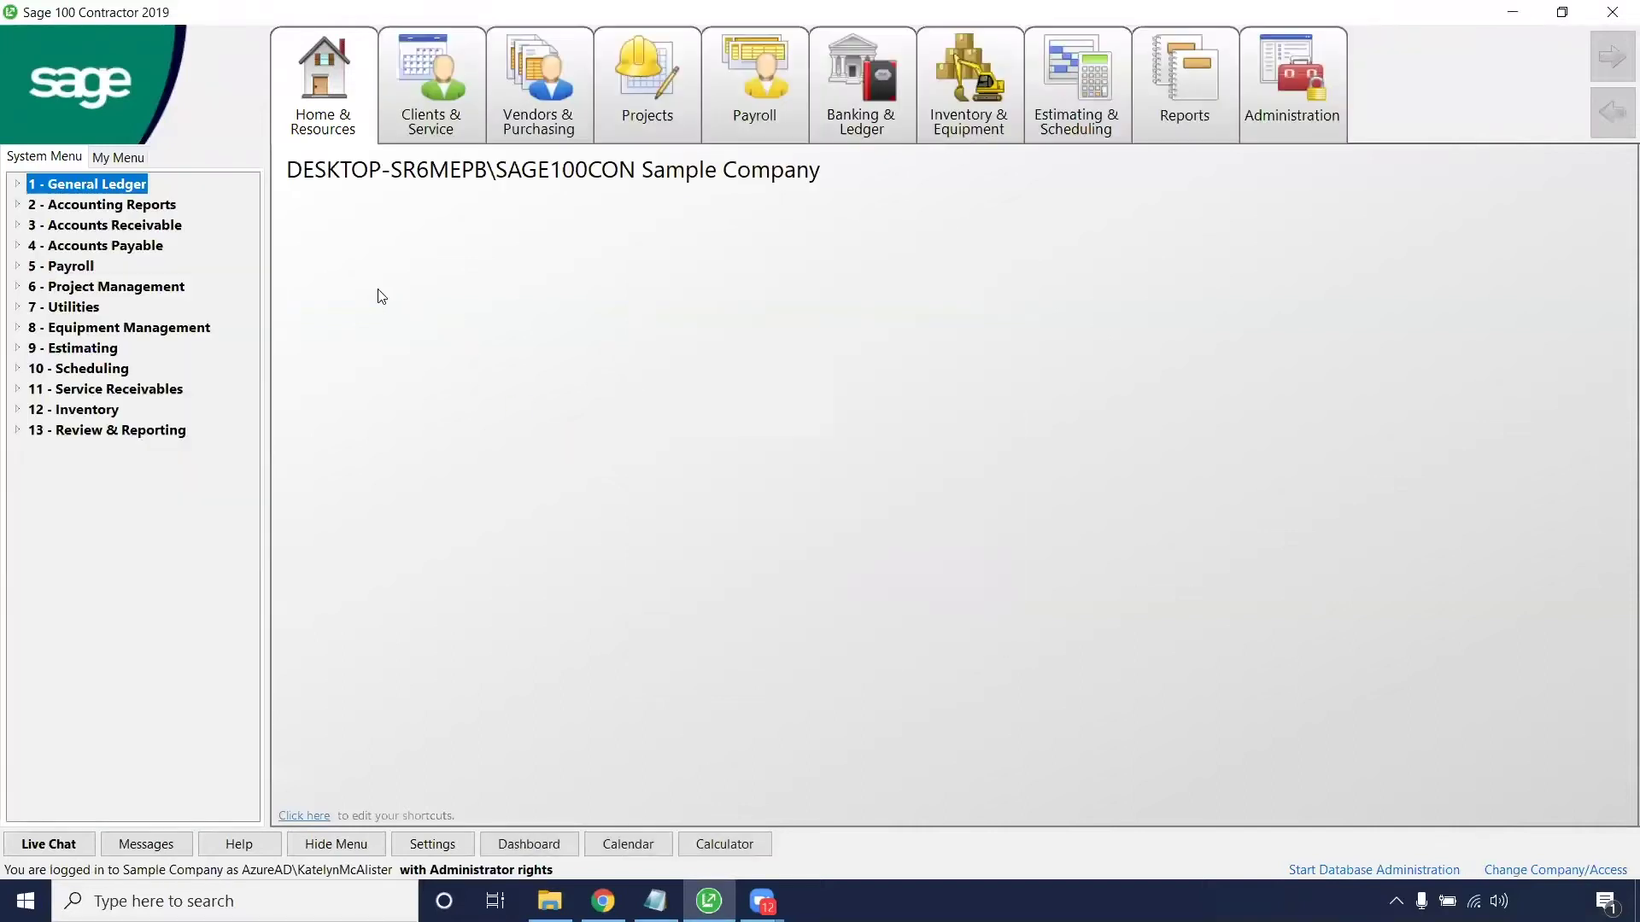
Launch 6-4-1 Change Orders from Project Management and place the cursor in the Job field.
left_click(145, 287)
left_click(111, 369)
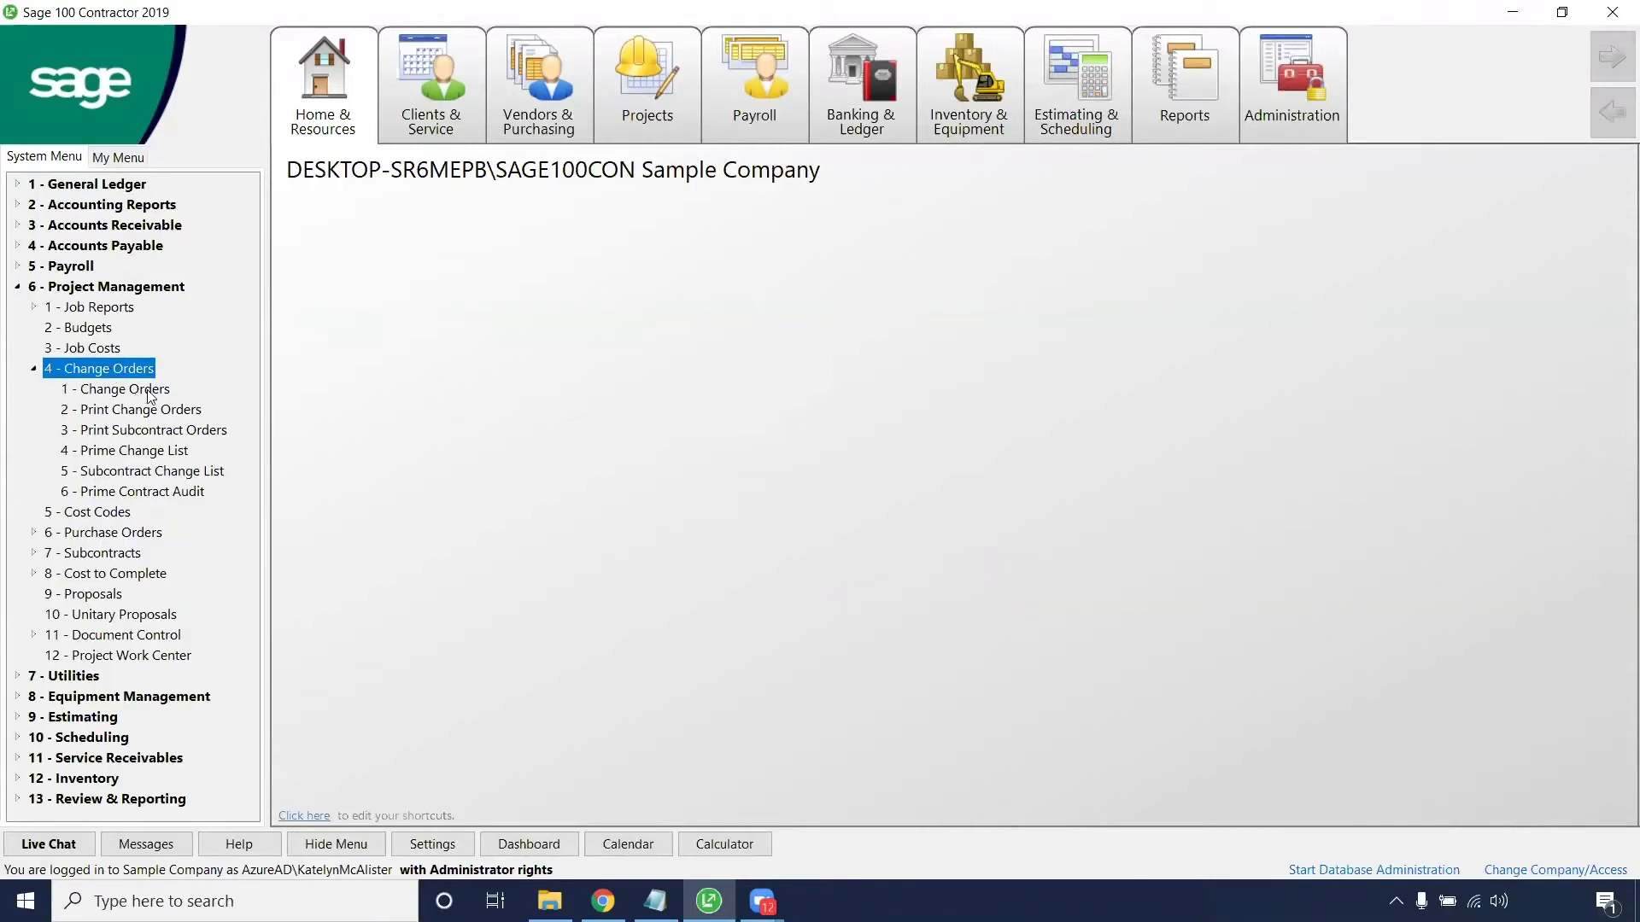
left_click(150, 394)
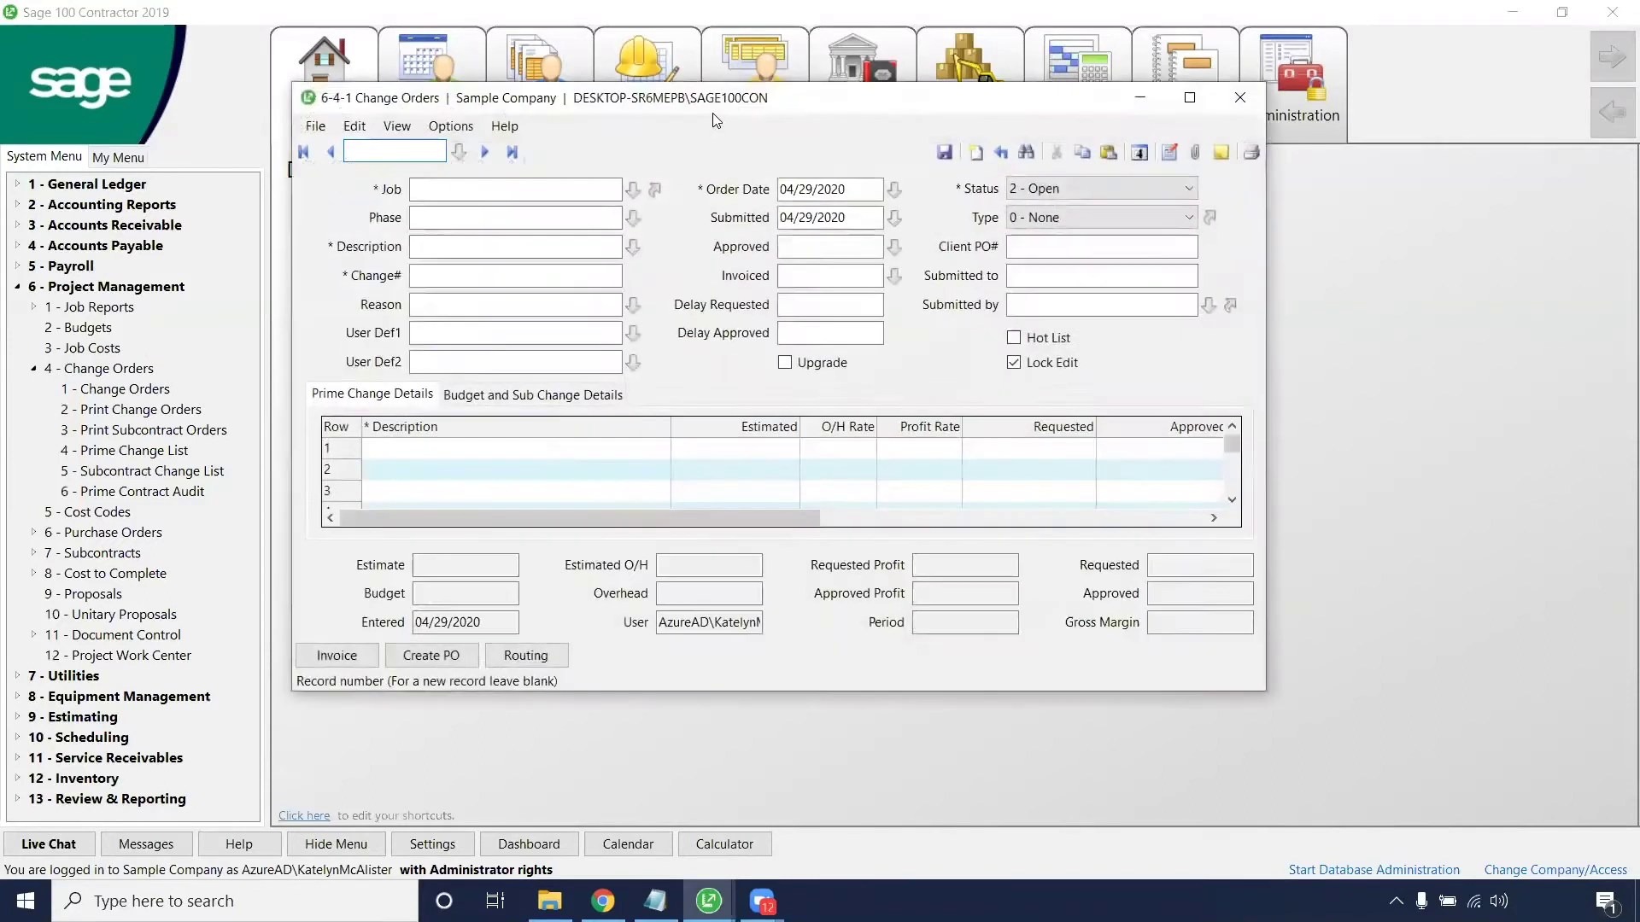
left_click_drag(719, 106, 735, 120)
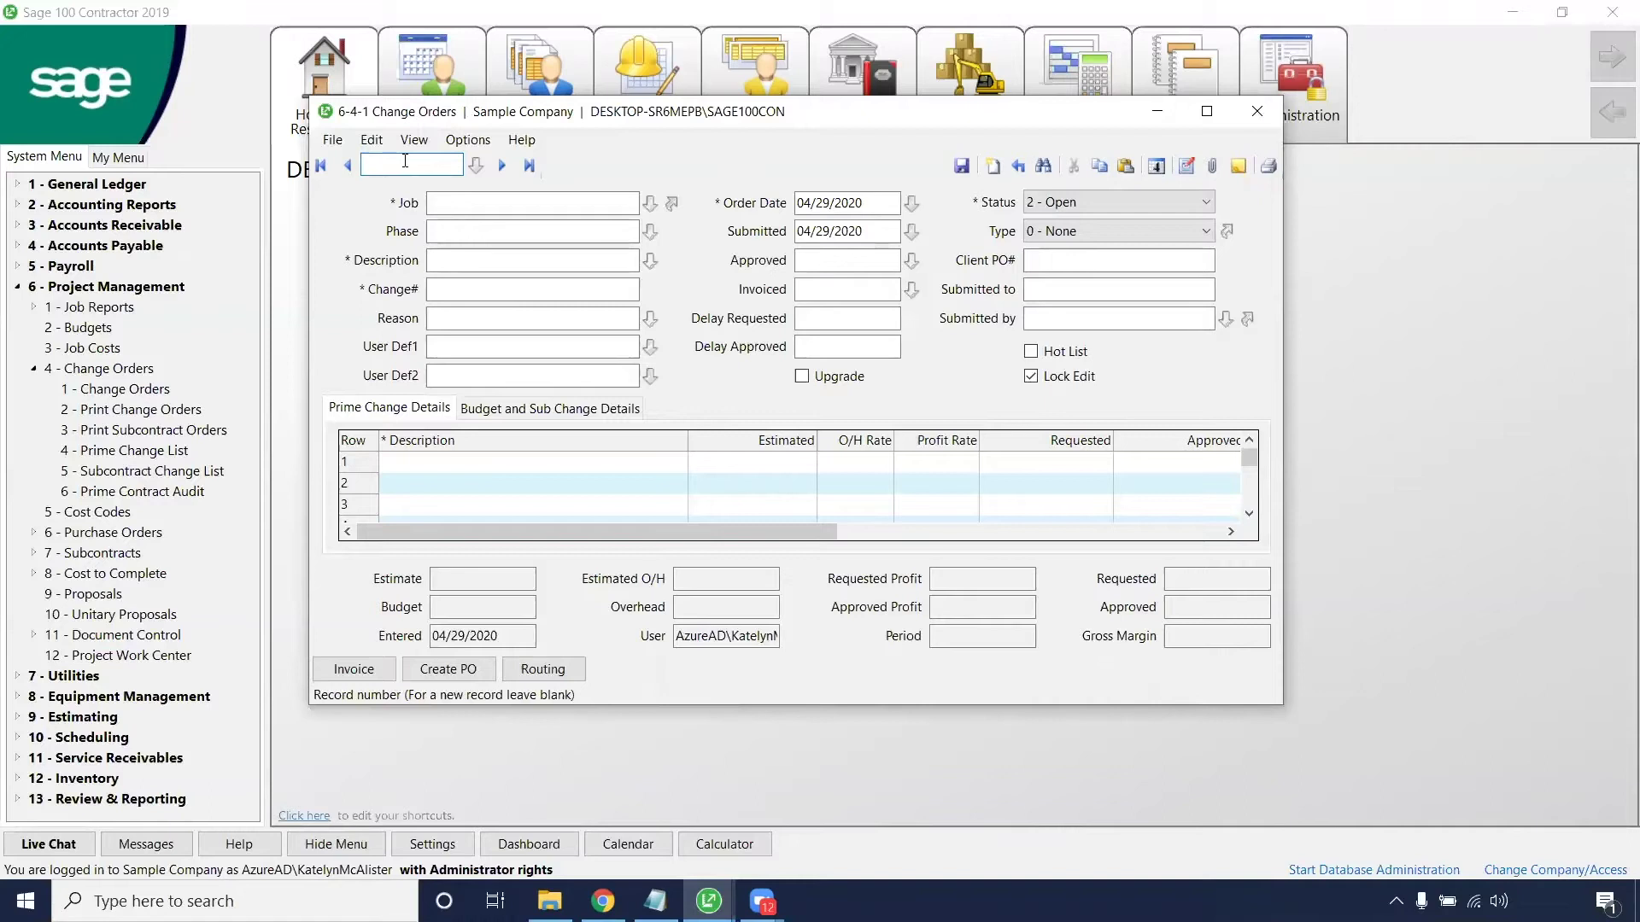
left_click(443, 198)
Set job 201 Trappen Motel, description 'Upgrade on flooring', change# 1 and reason 'Customer Request'.
left_click(650, 203)
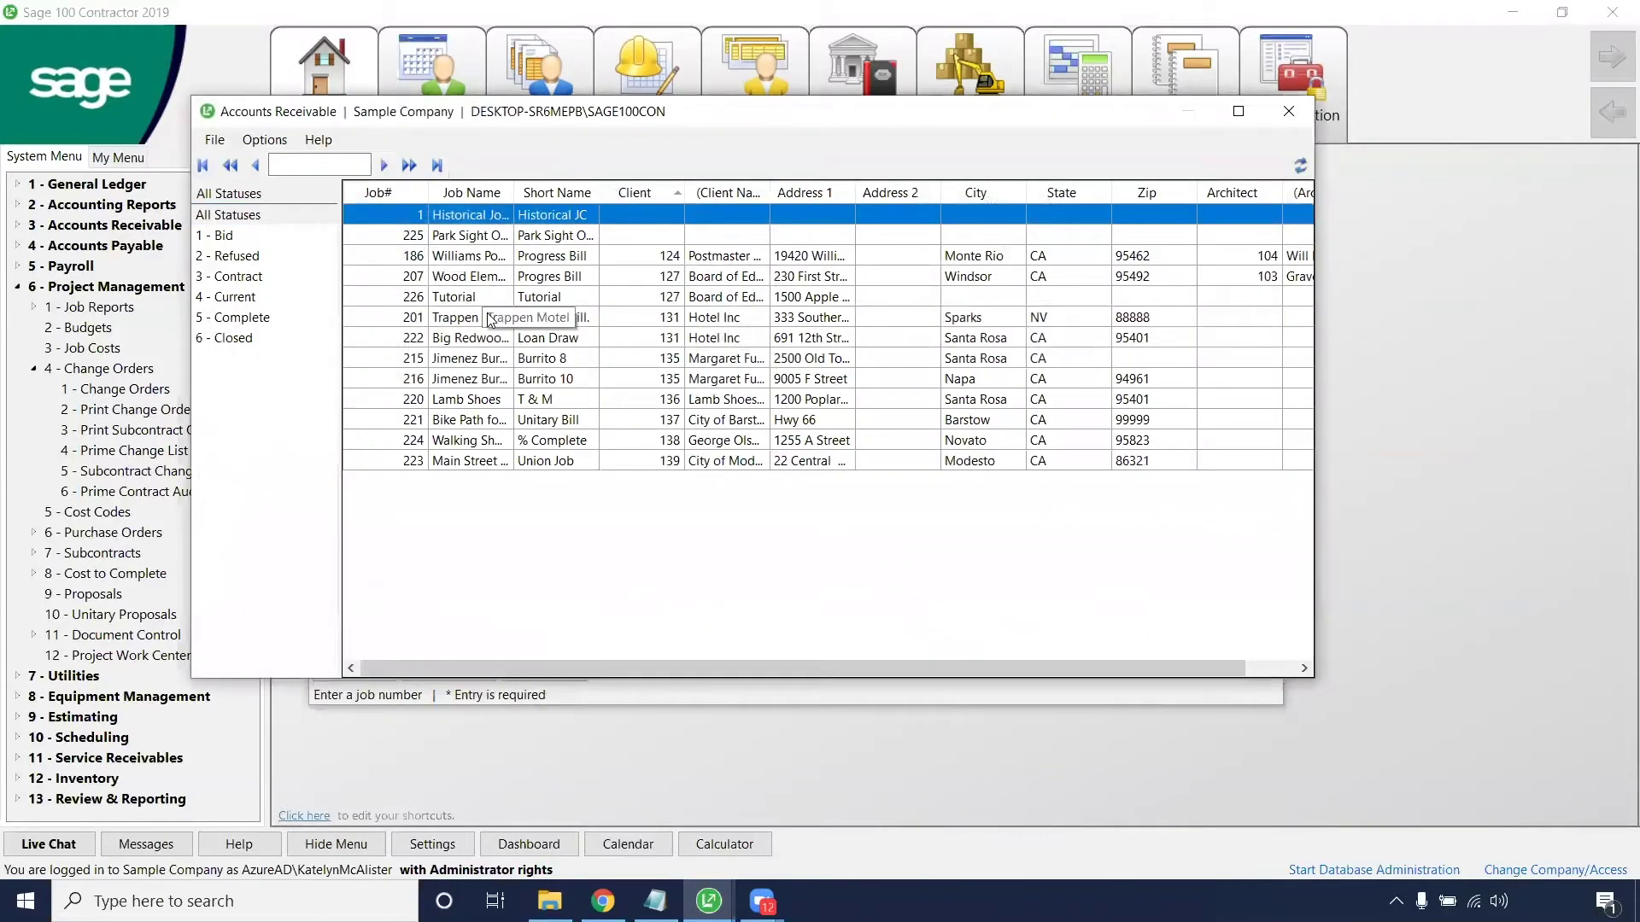
double_click(487, 315)
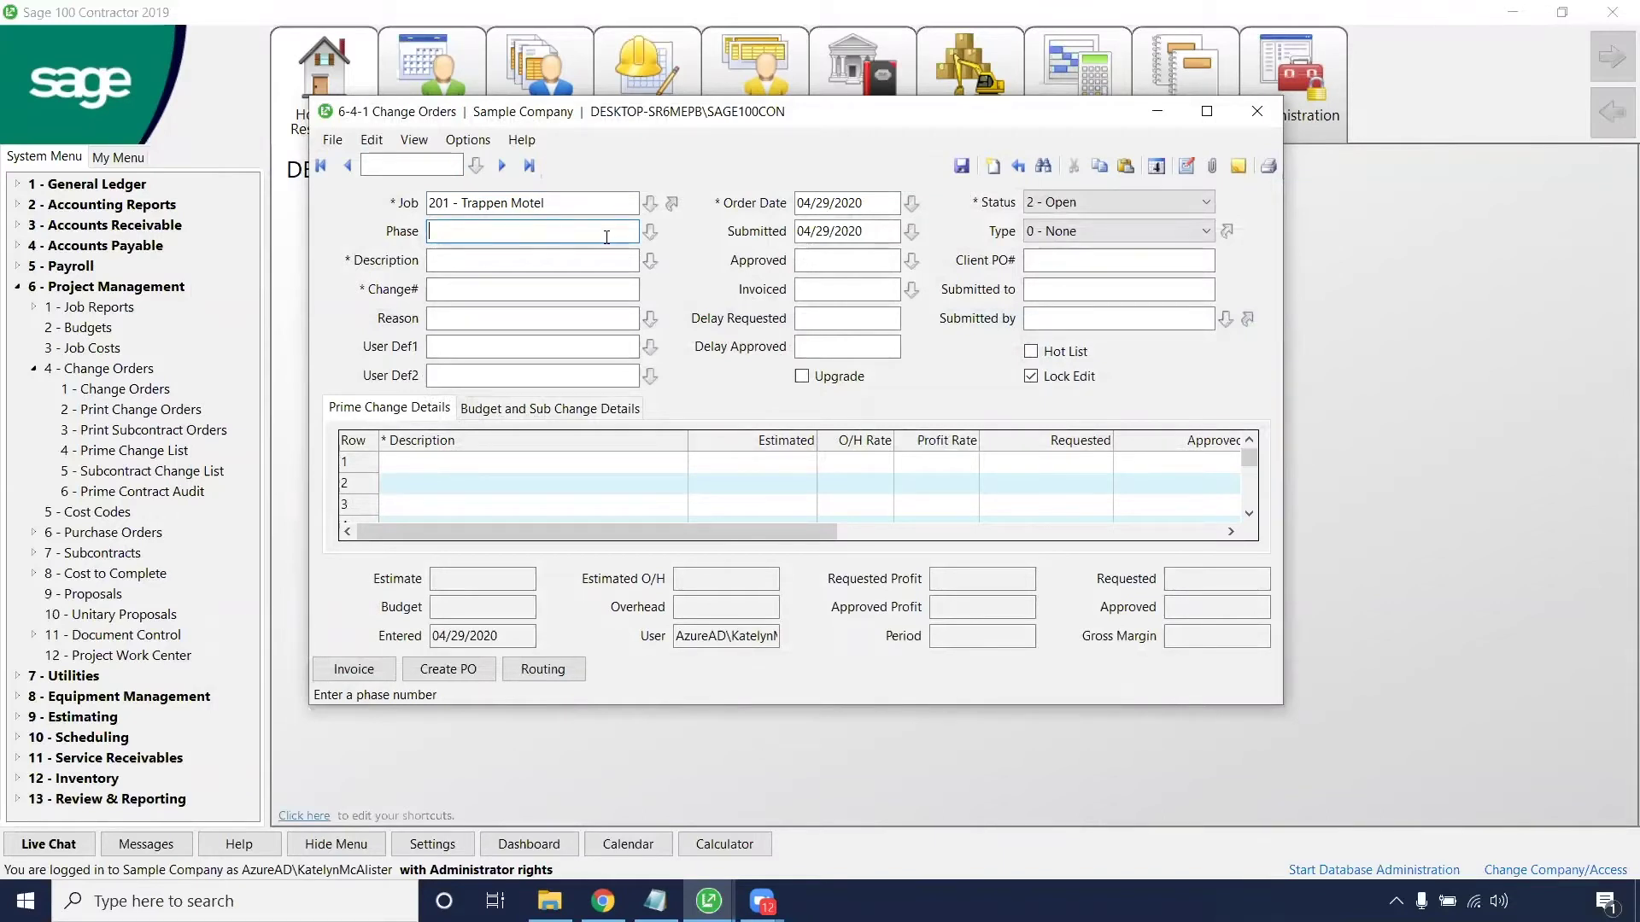
left_click(577, 261)
type("Up")
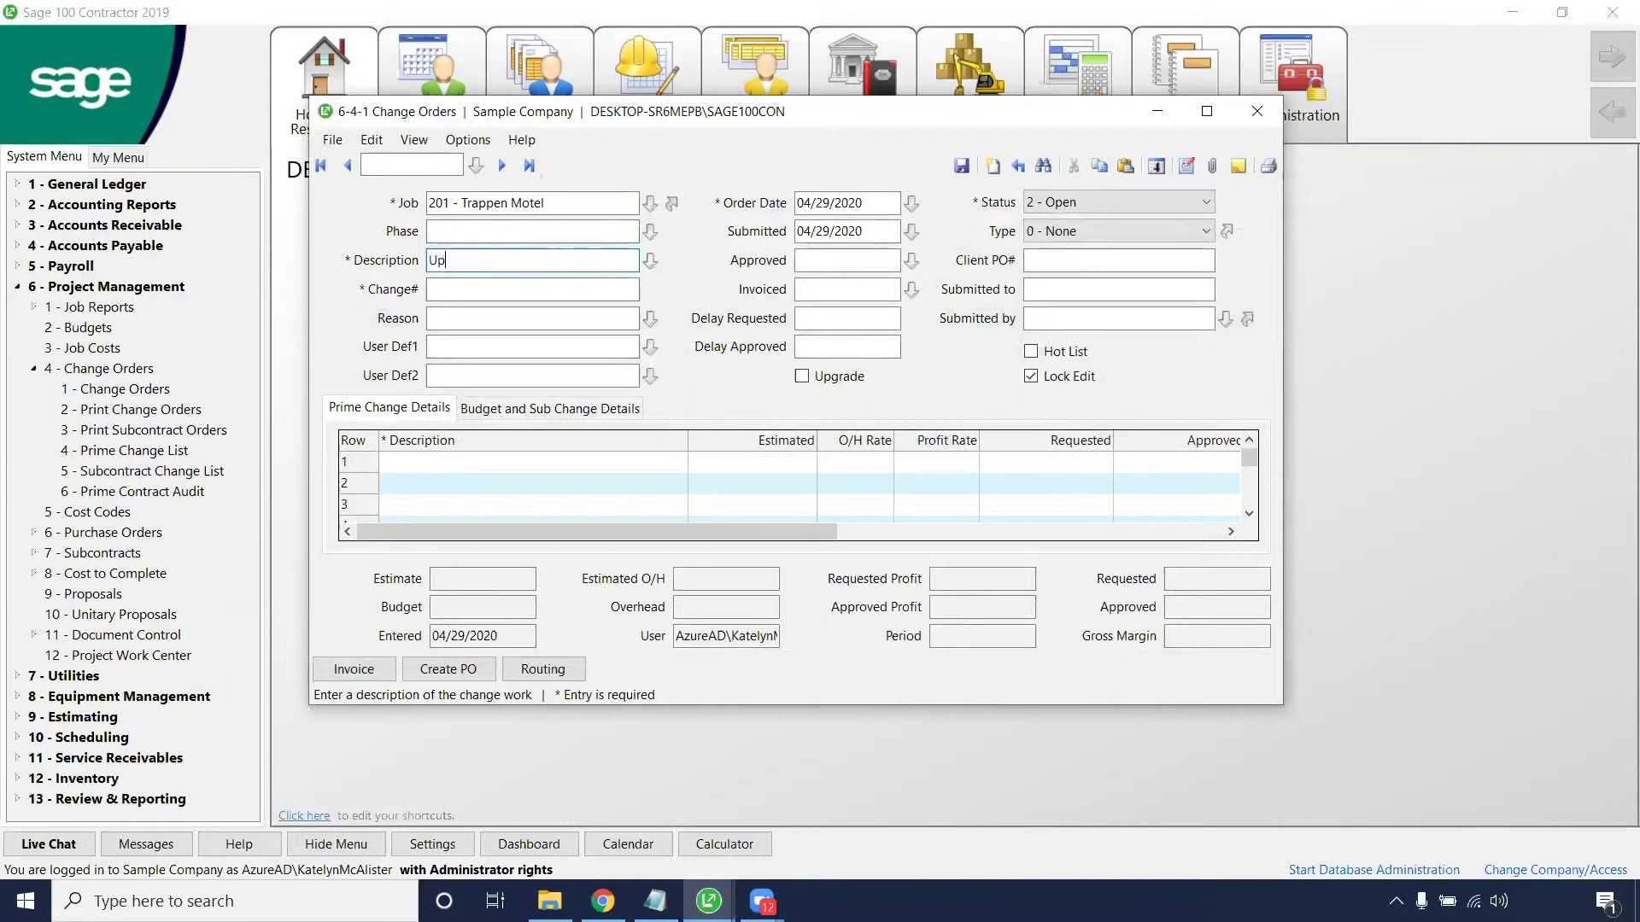
type("grade on flooring")
left_click(550, 296)
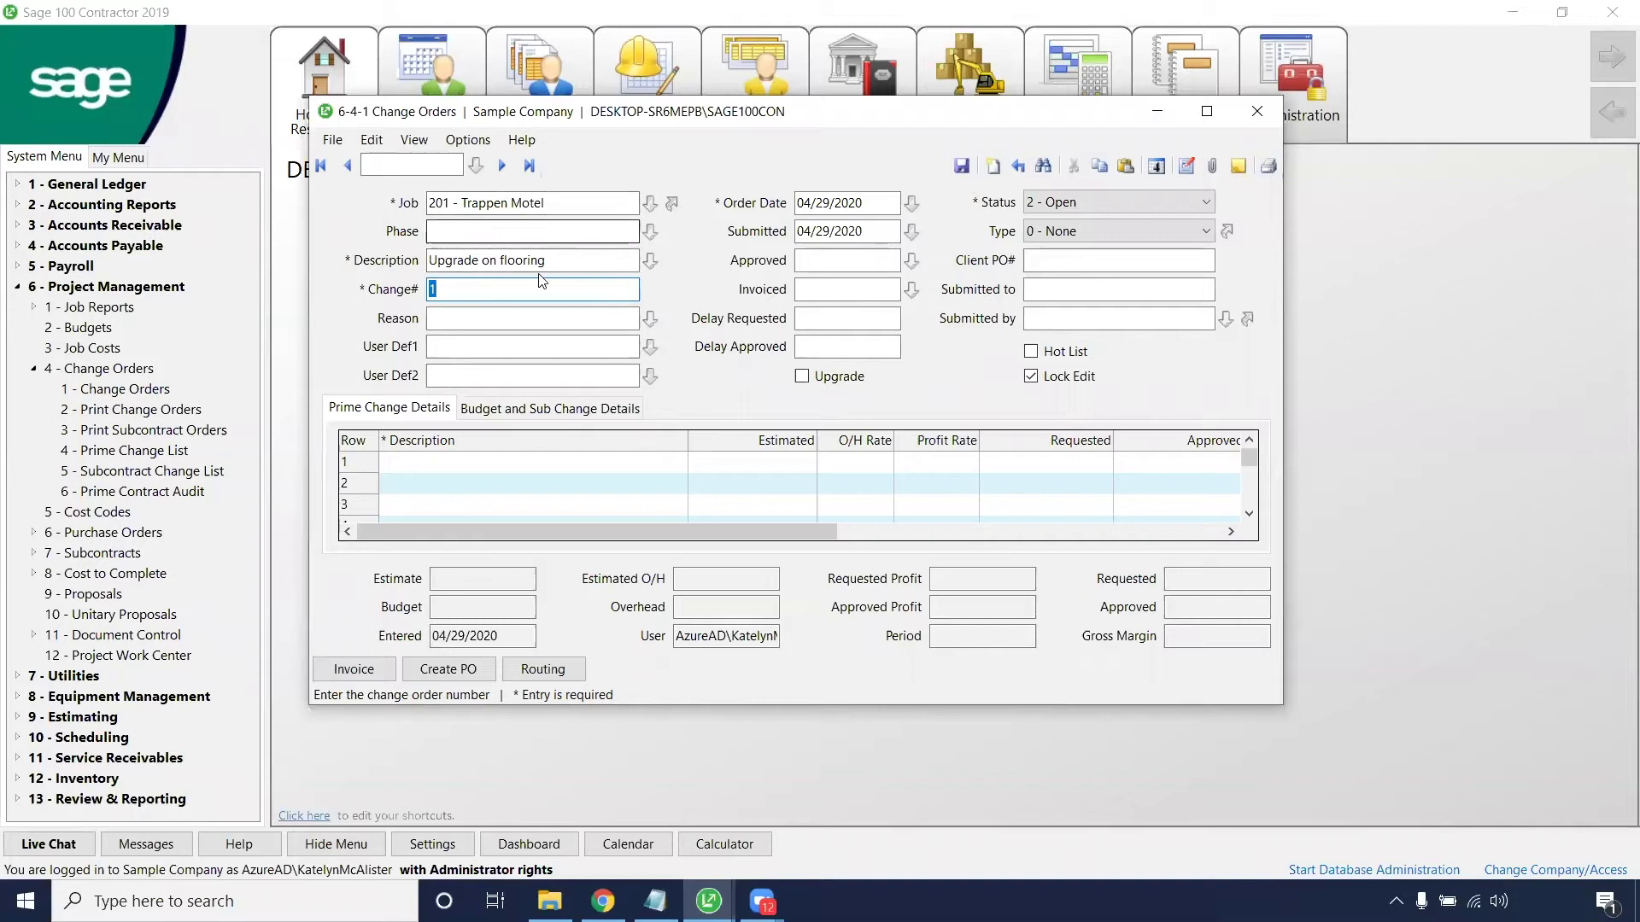
left_click(543, 321)
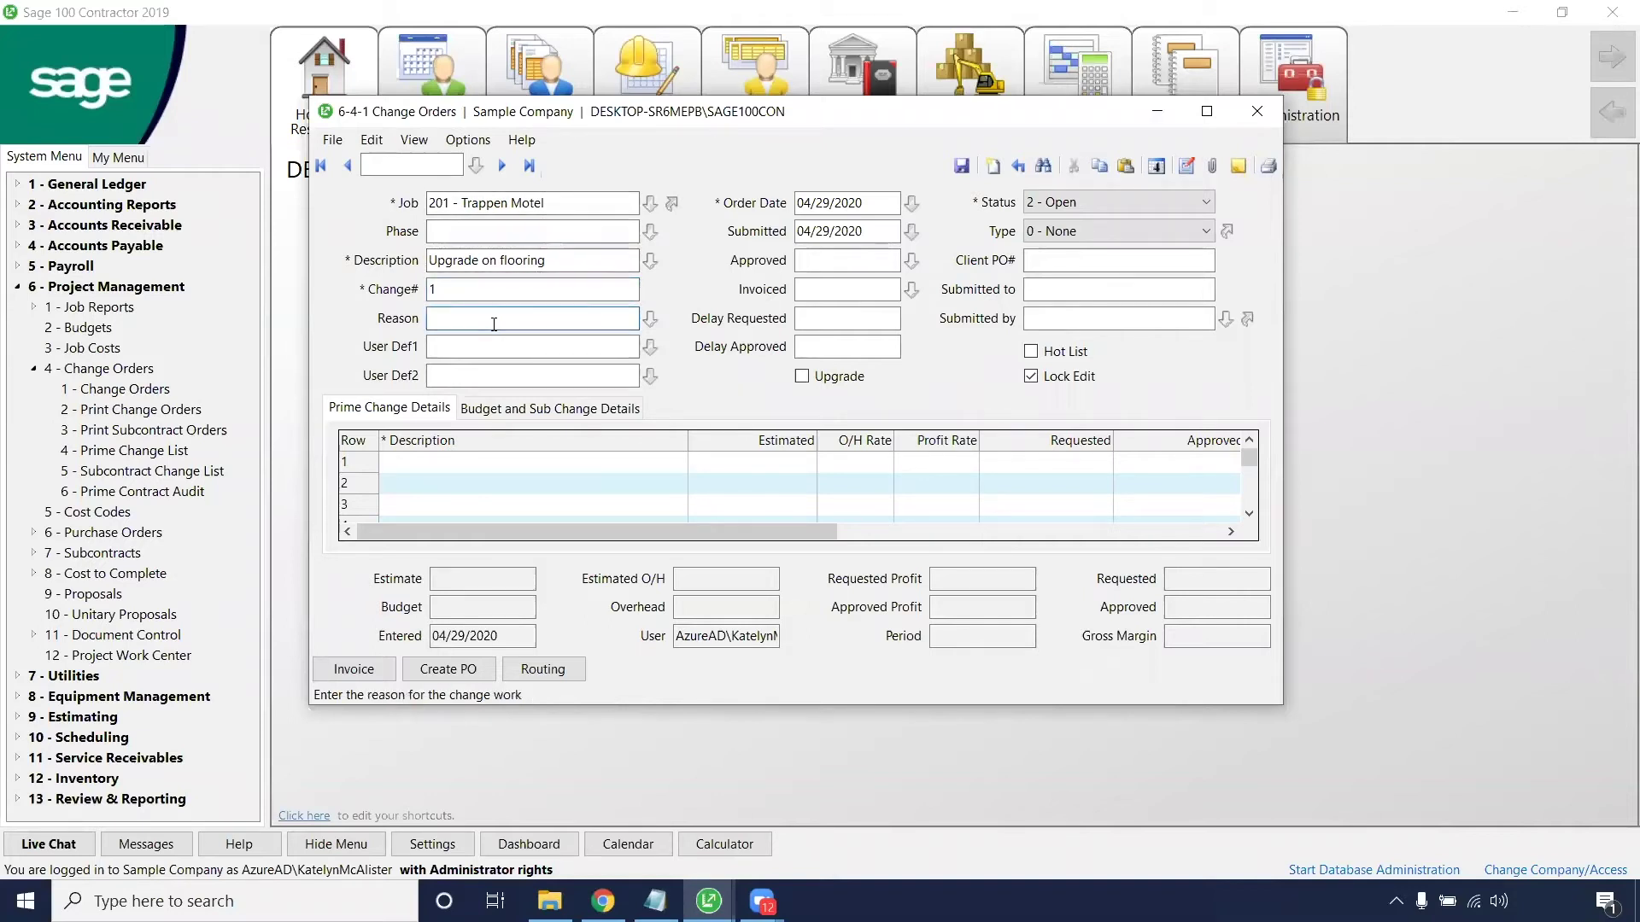
type("Customer Request")
Check Order Date and Submitted, keep status 2 - Open, and set type 30 - Field Request.
left_click(864, 199)
left_click(883, 225)
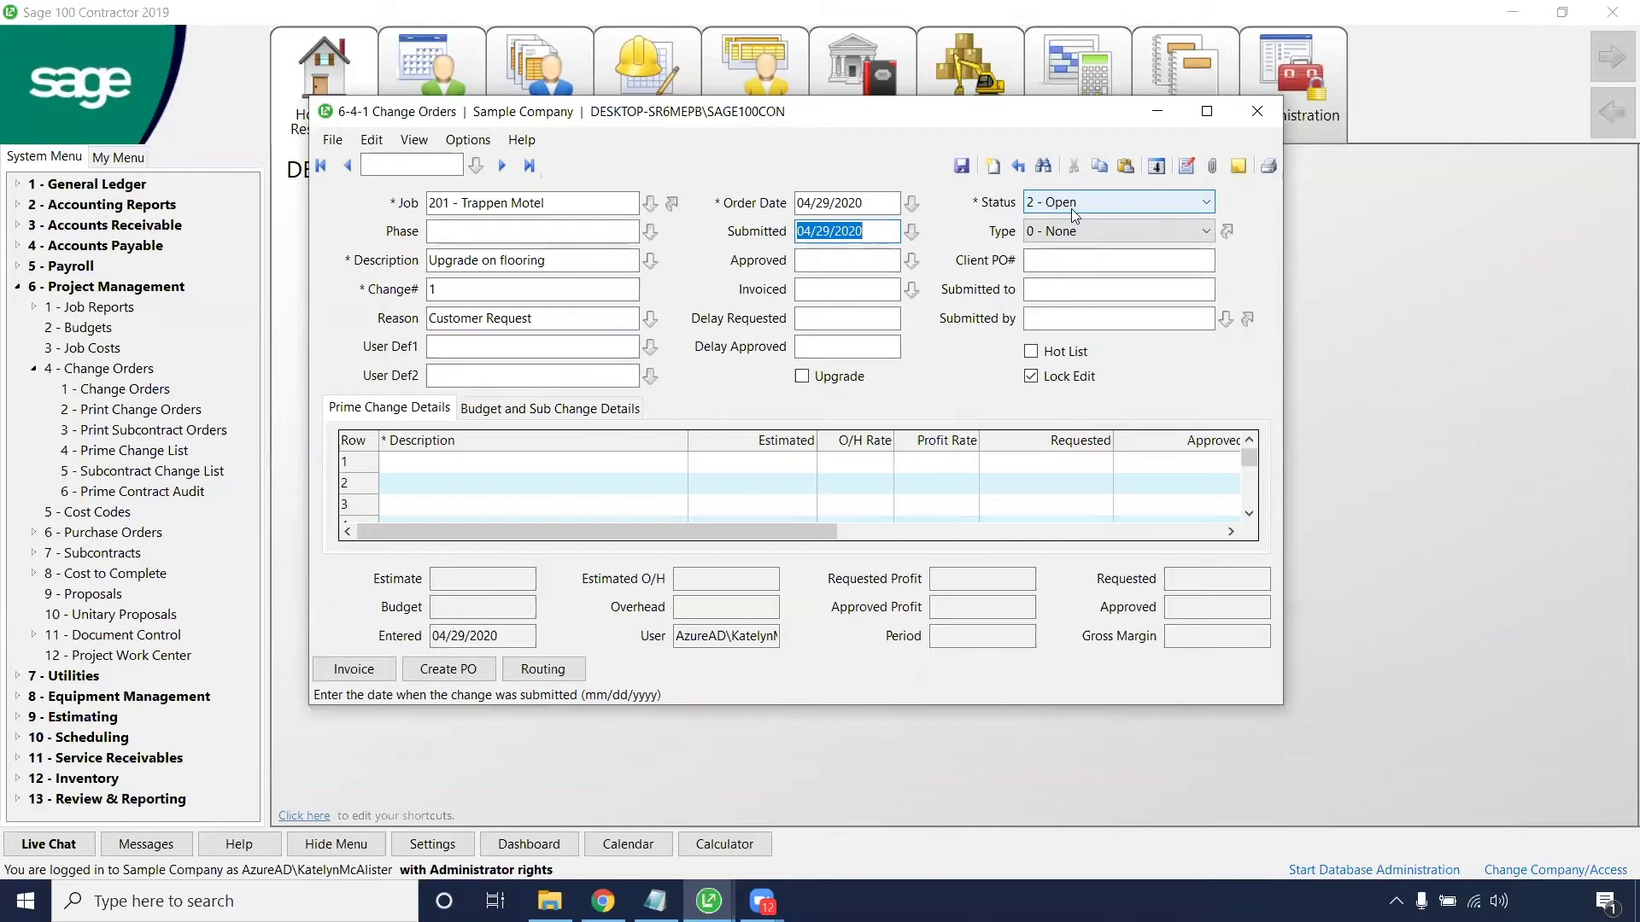
left_click(1071, 209)
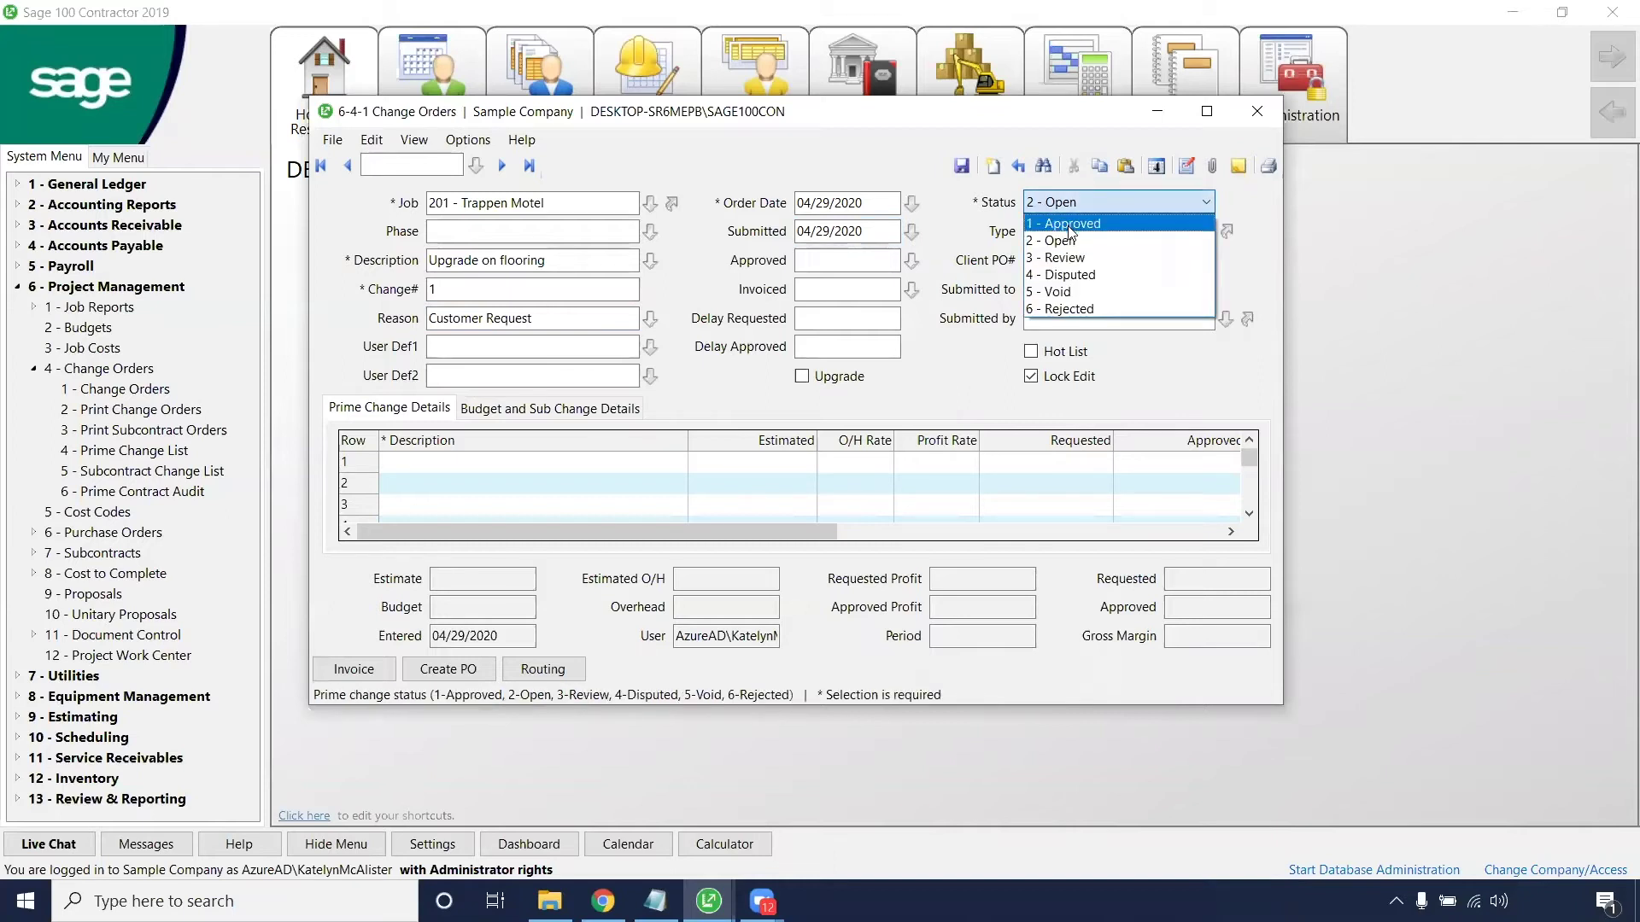
left_click(1070, 242)
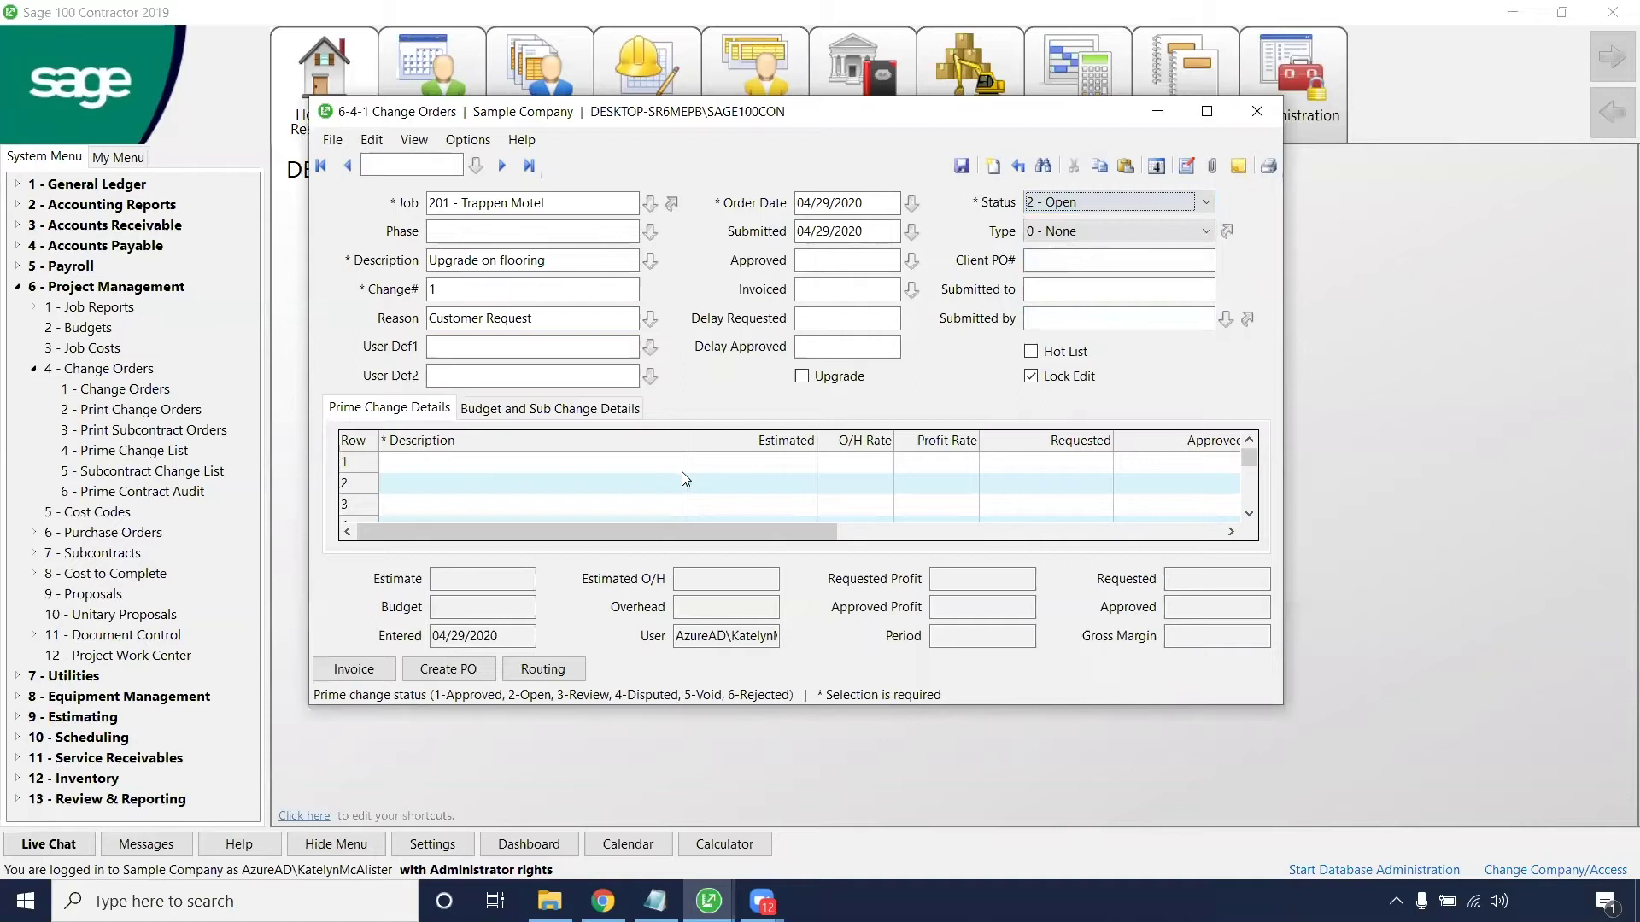
left_click(1031, 205)
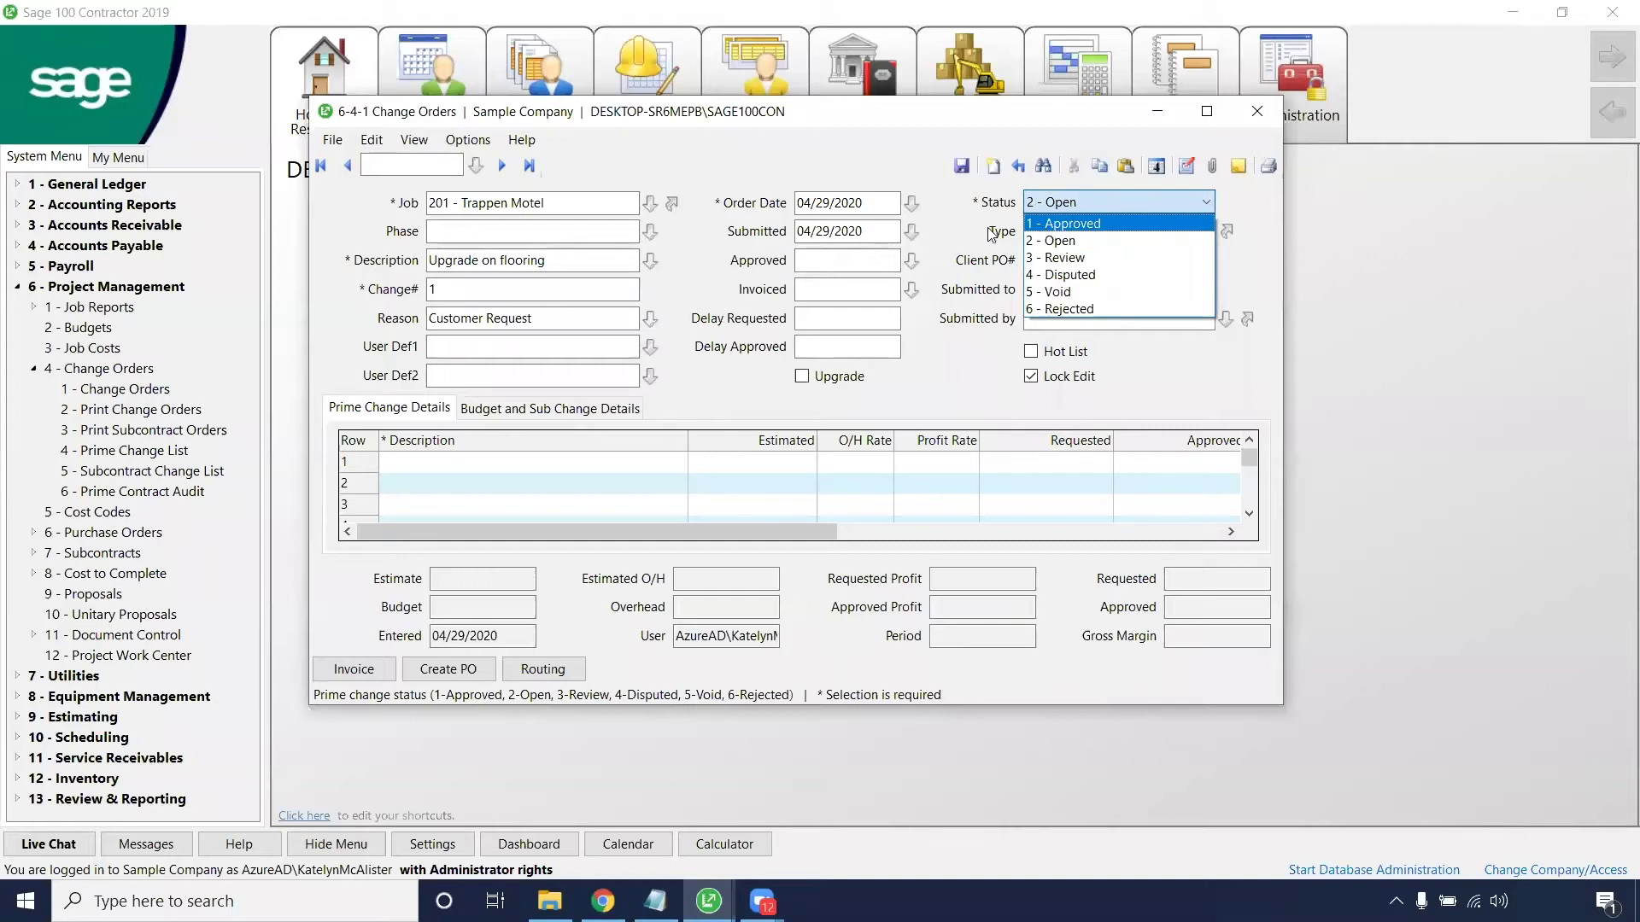
left_click(1045, 237)
left_click(1051, 231)
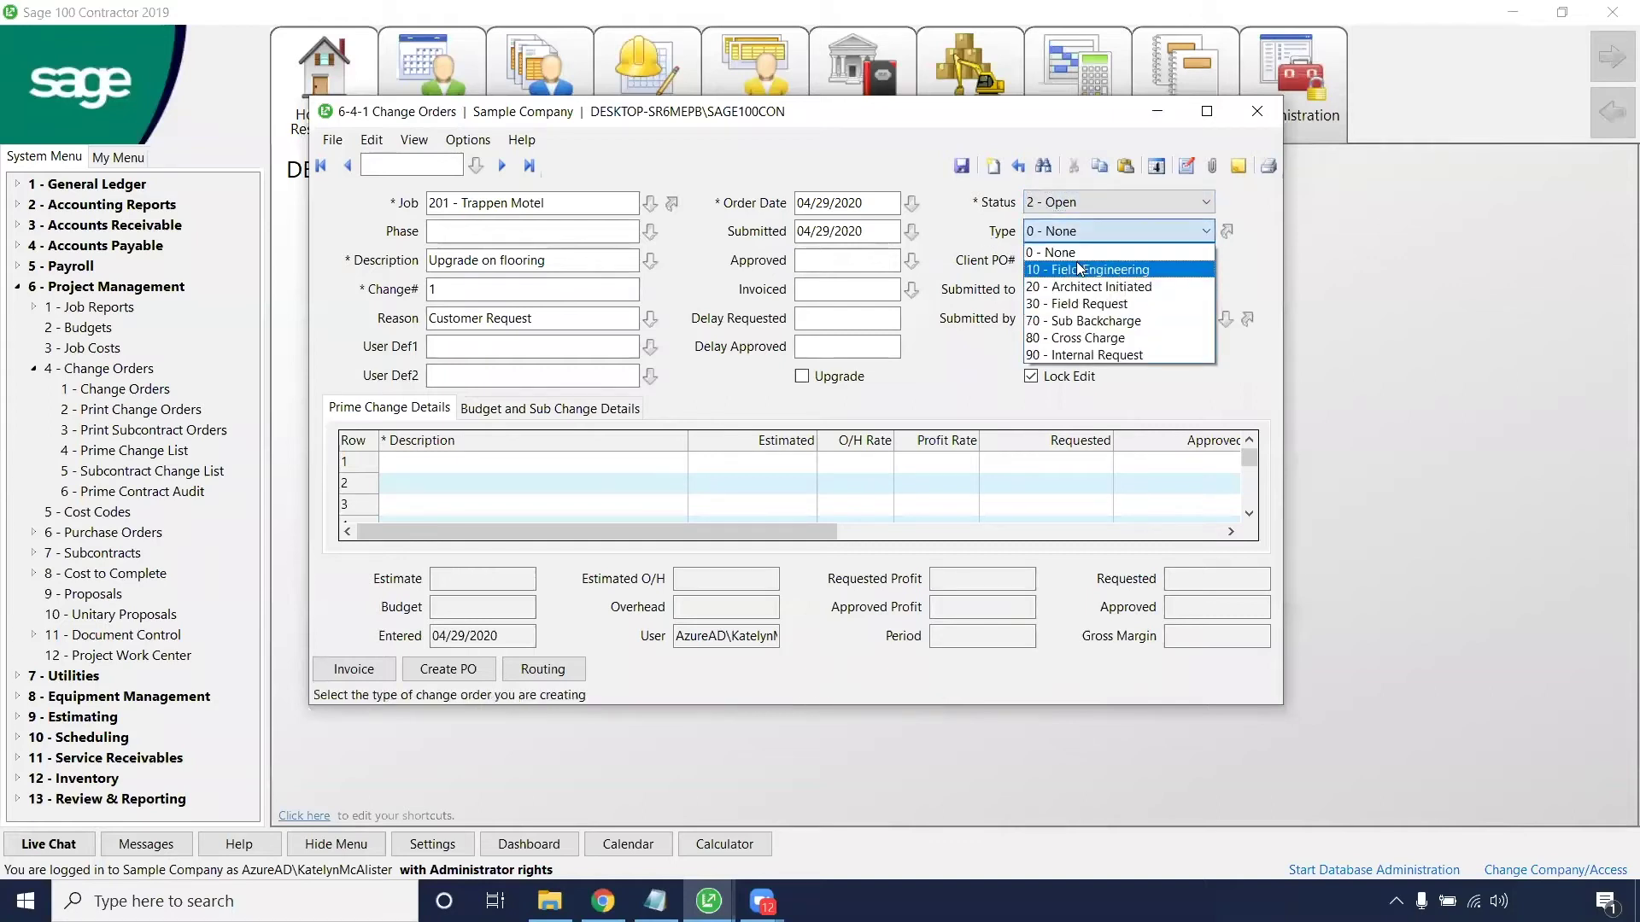
left_click(1089, 304)
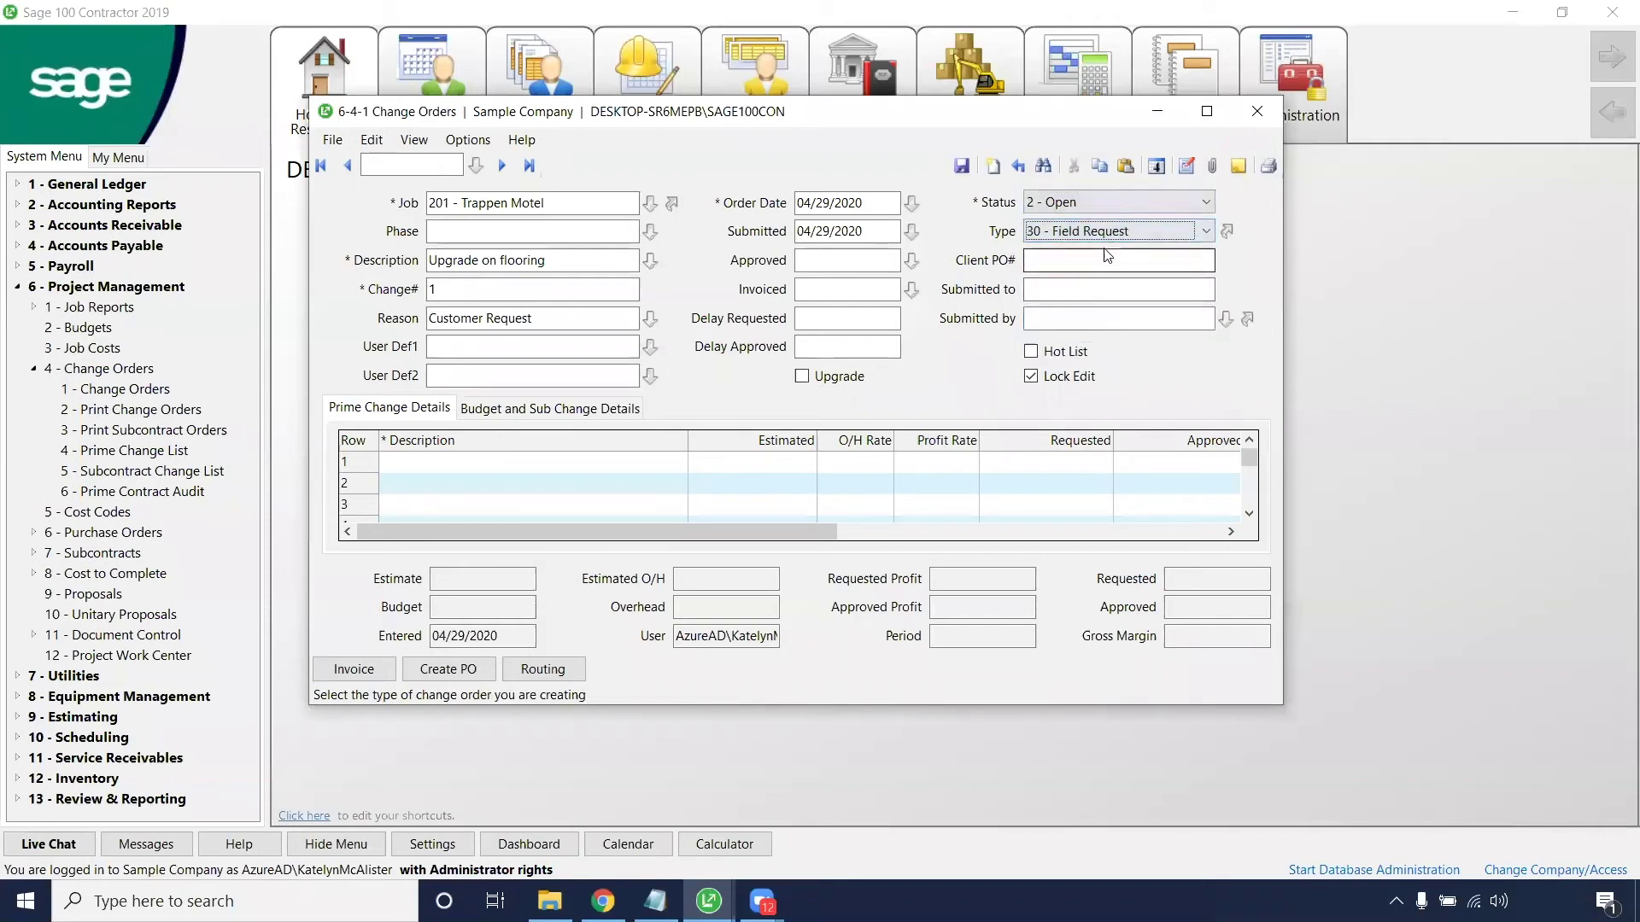
Rename change order type 20 from Architect Initiated to 'Customer Request' and save the type list.
left_click(1227, 233)
left_click(215, 221)
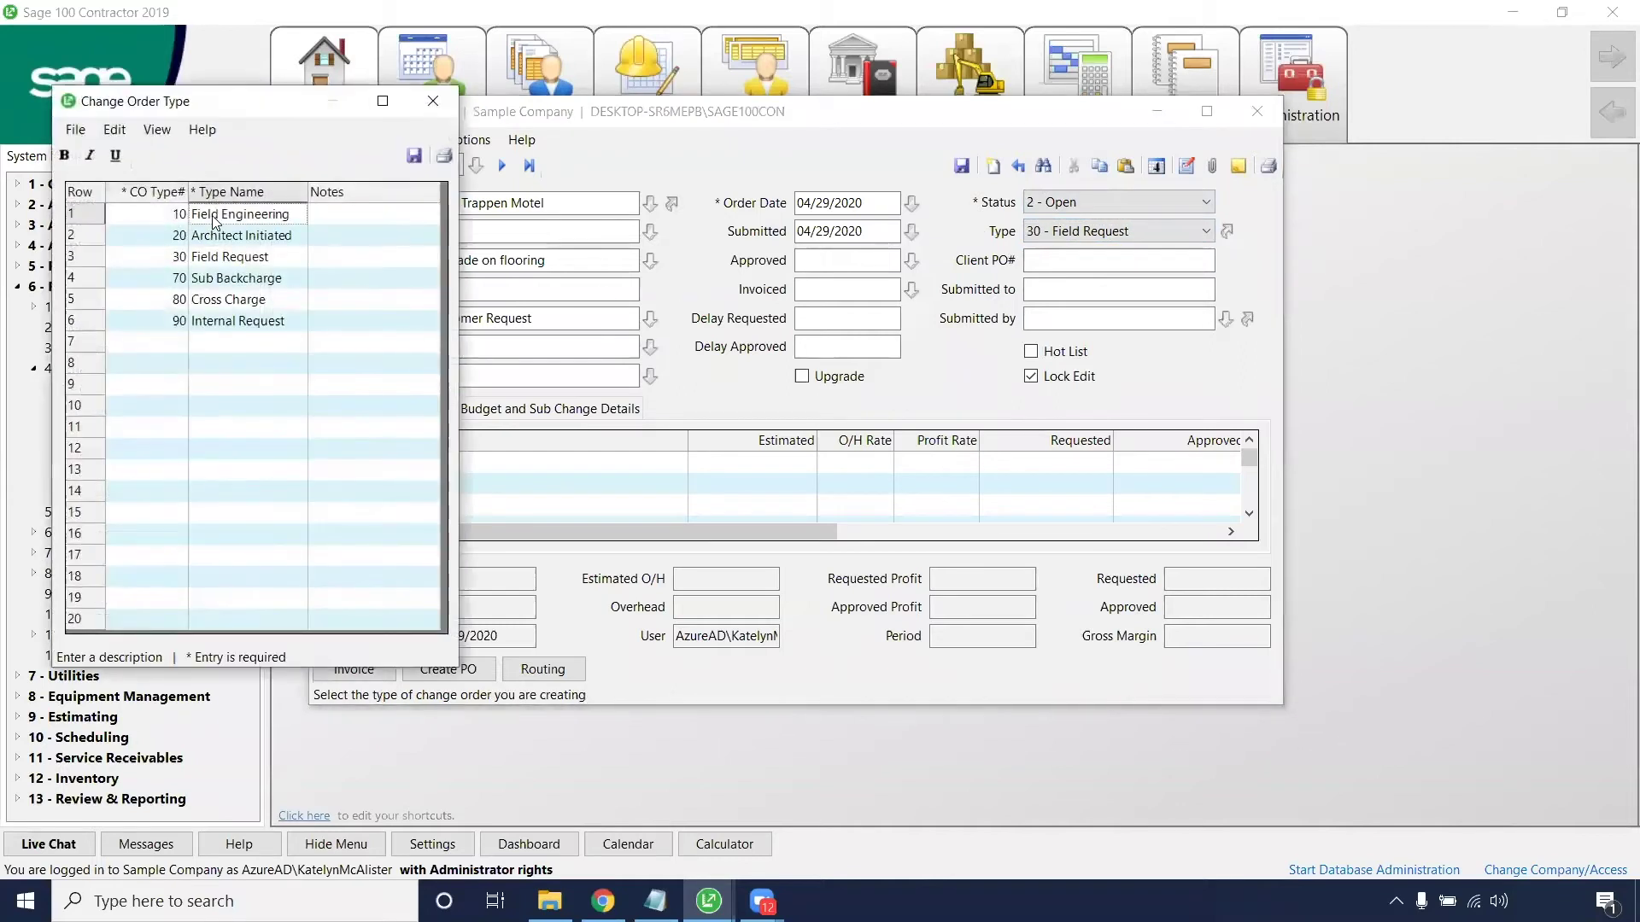
left_click(181, 218)
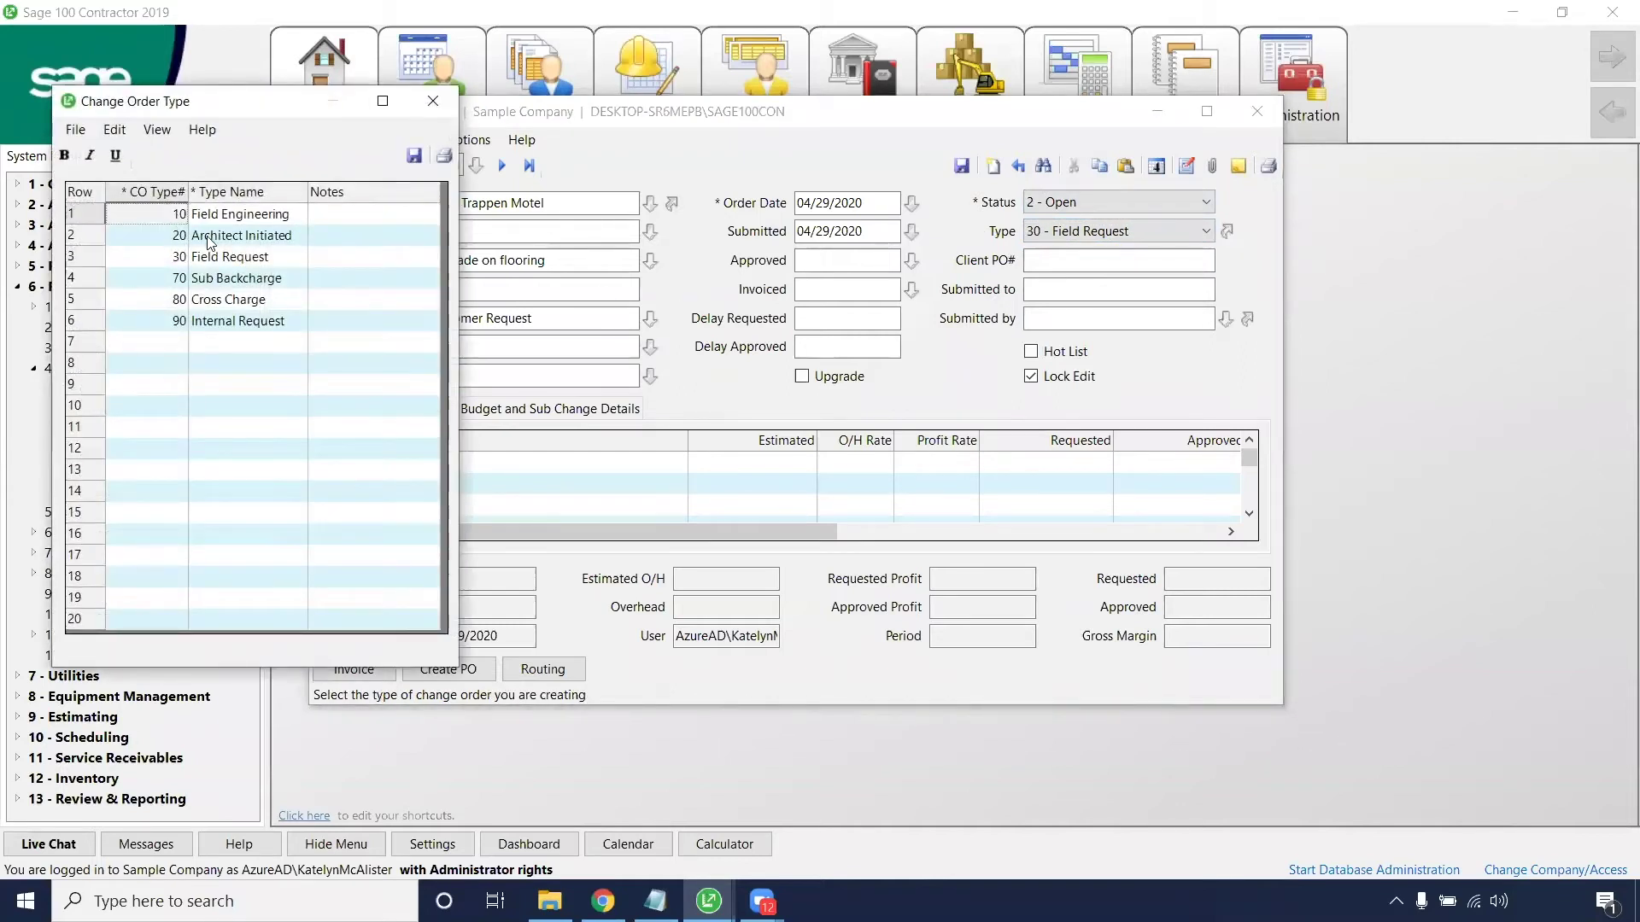
left_click(209, 237)
left_click(211, 235)
key("BackSpace")
type("Cust")
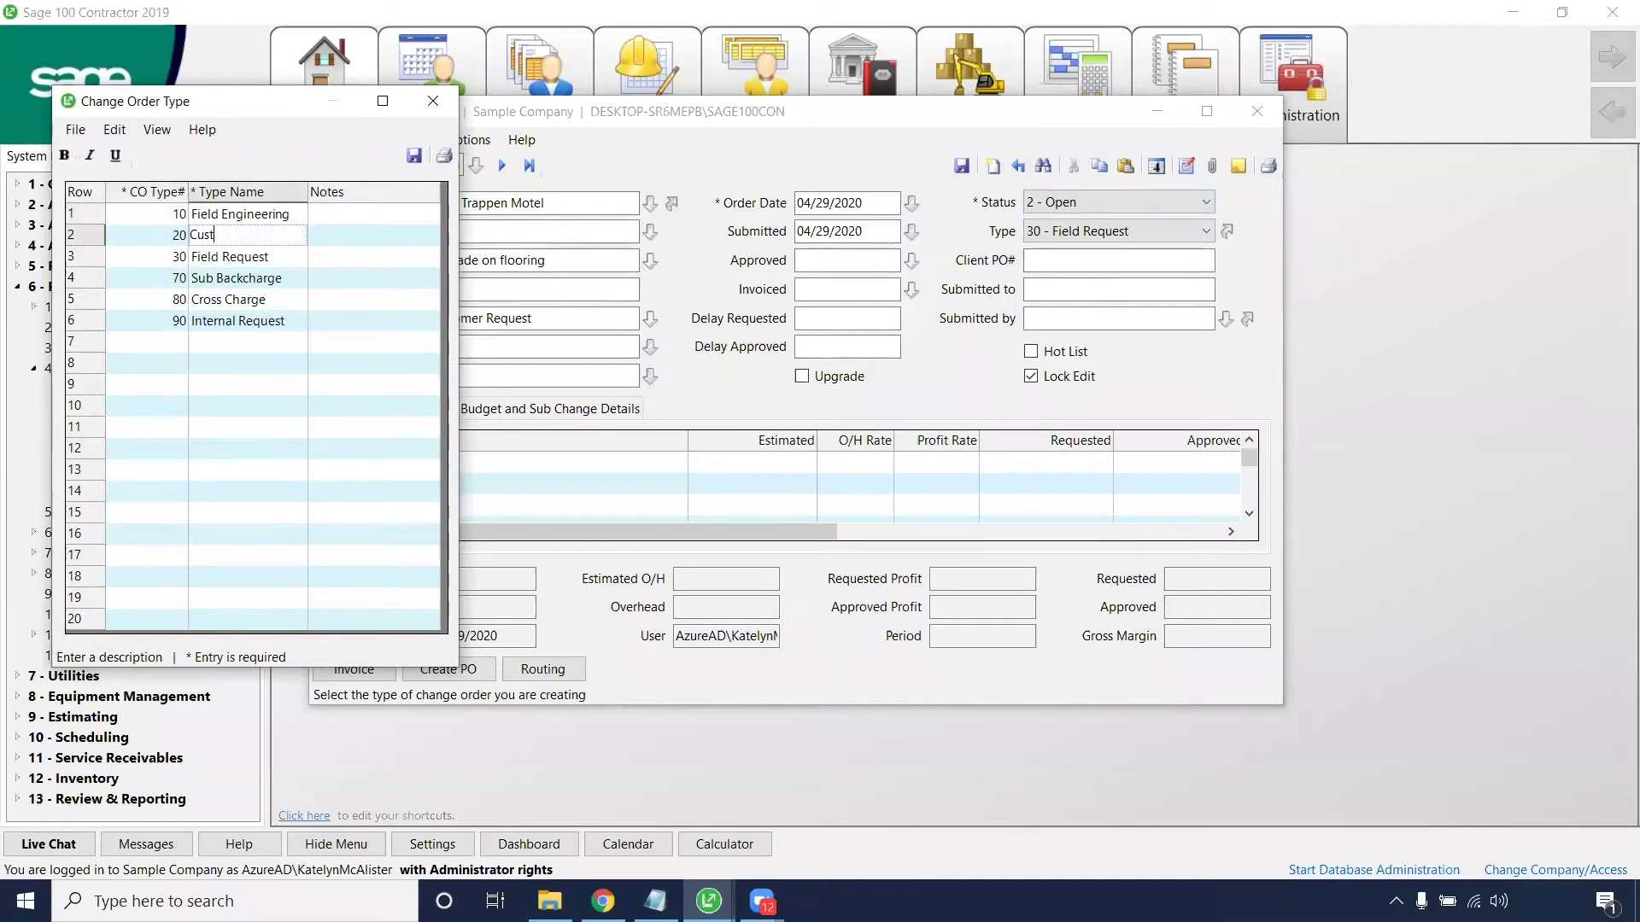
type("omer Request")
left_click(414, 167)
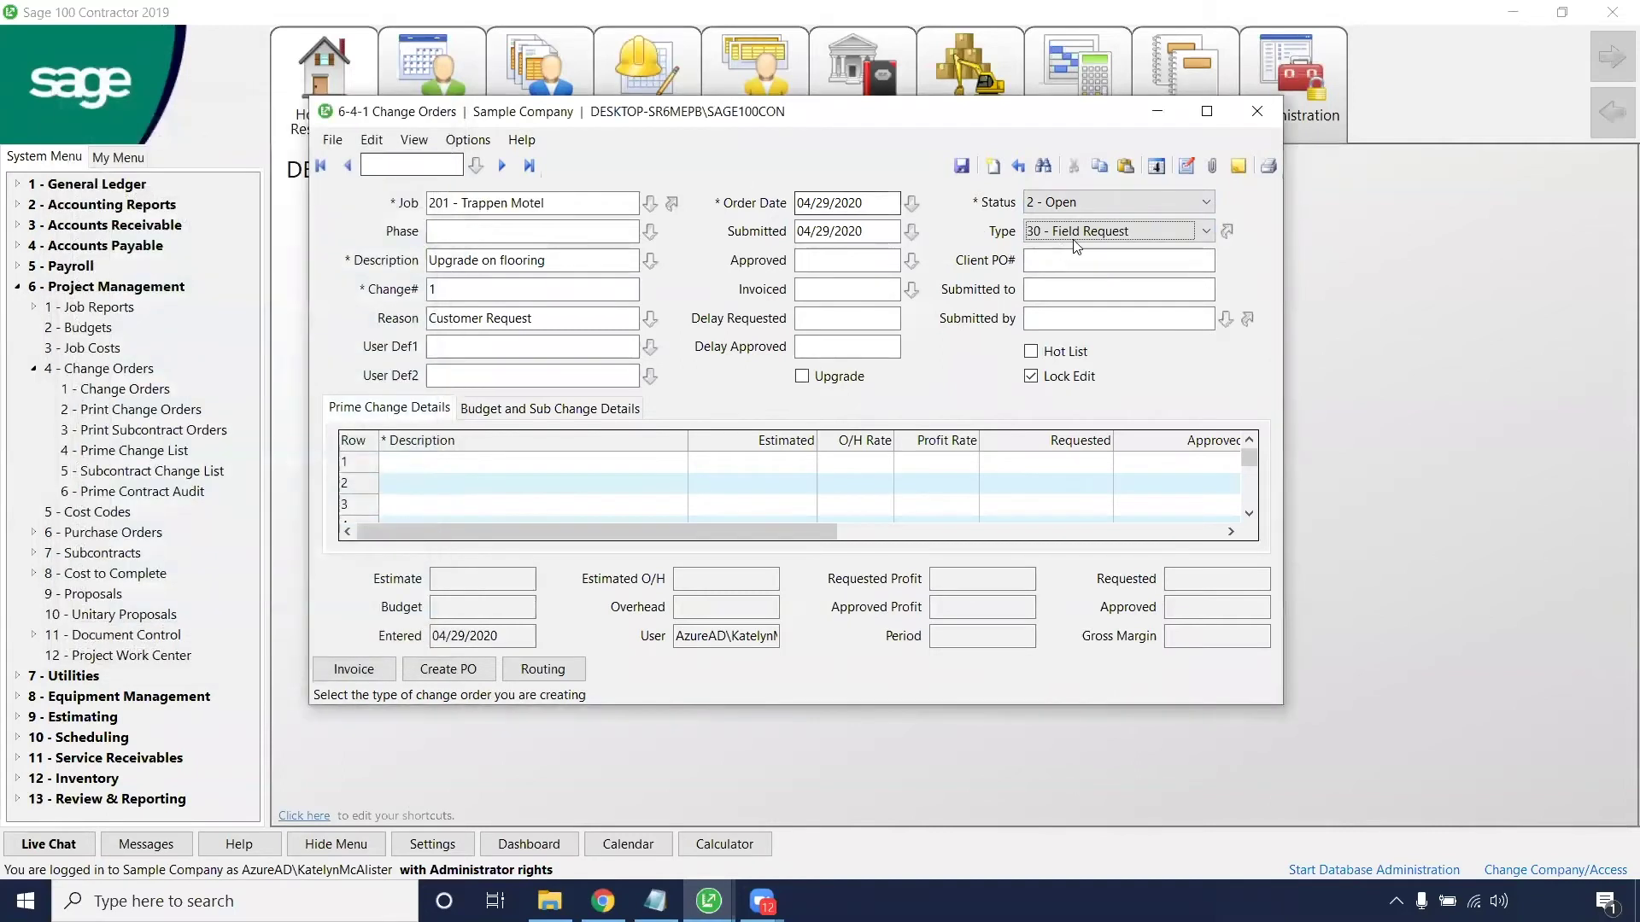
Set the change order type to 20 - Customer Request, leaving status at 2 - Open.
left_click(1136, 232)
left_click(1140, 287)
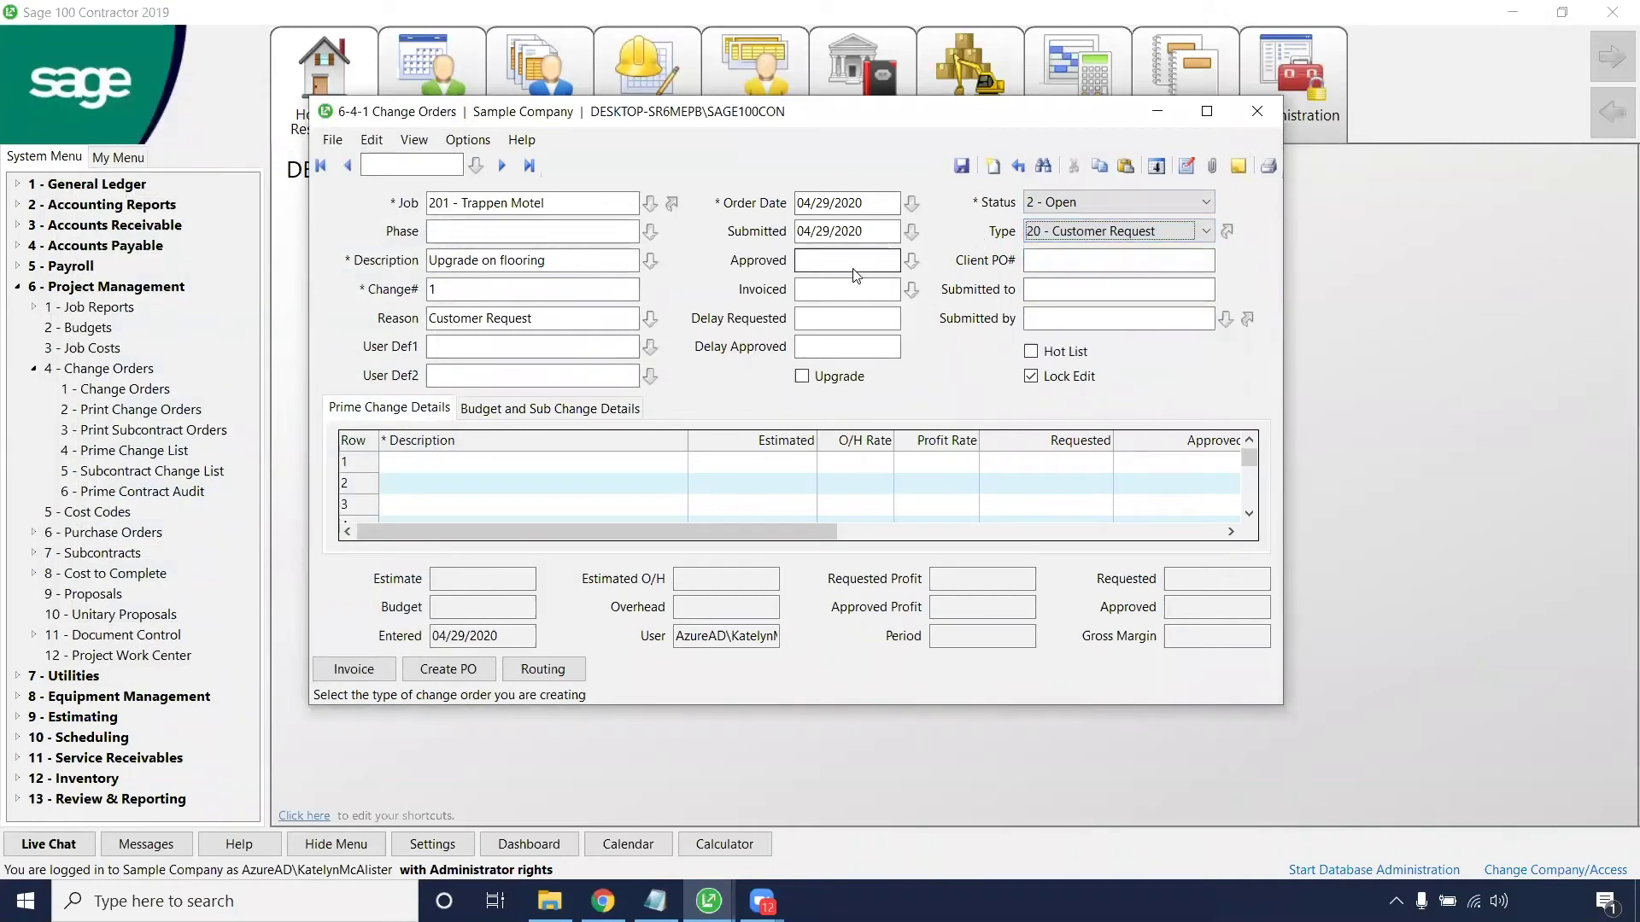
left_click(1046, 205)
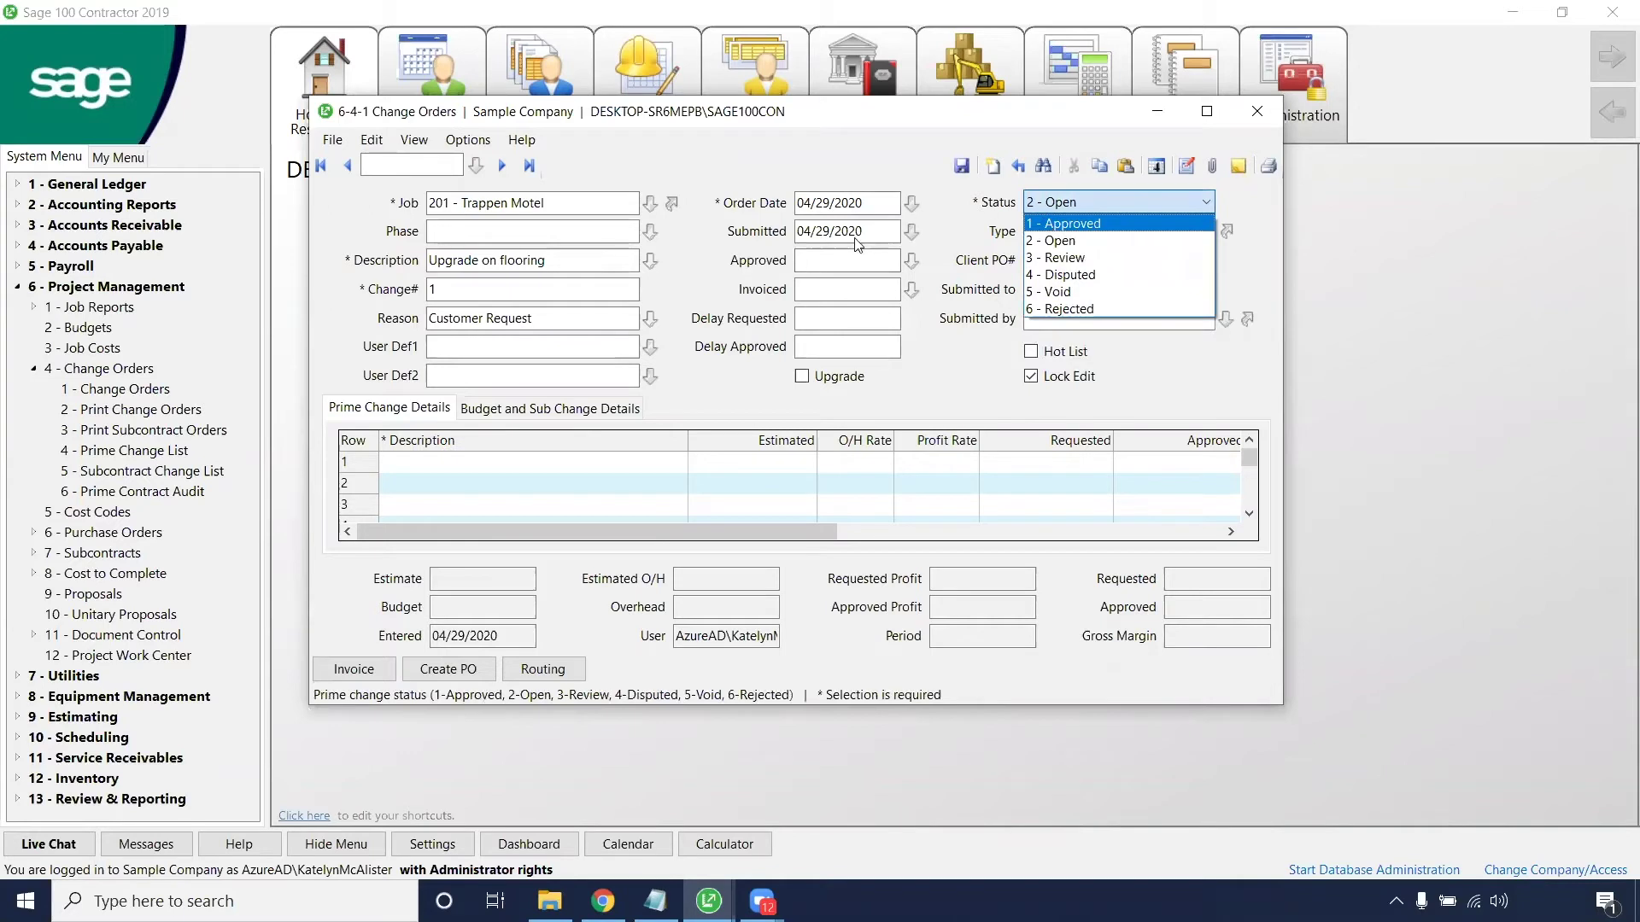
left_click(848, 268)
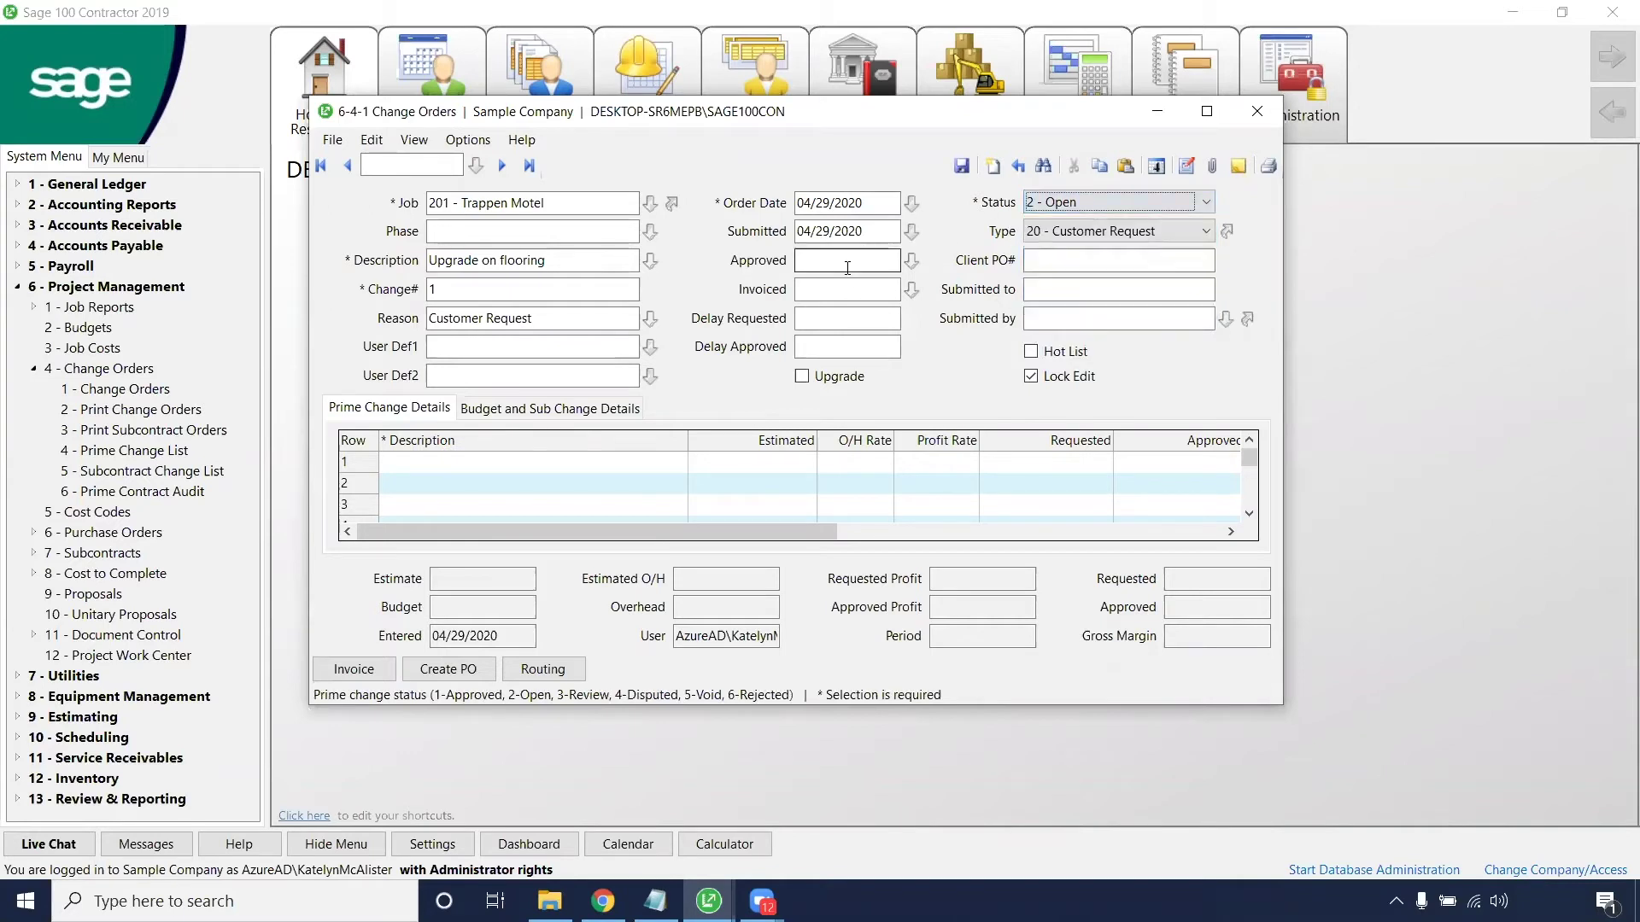
left_click(847, 268)
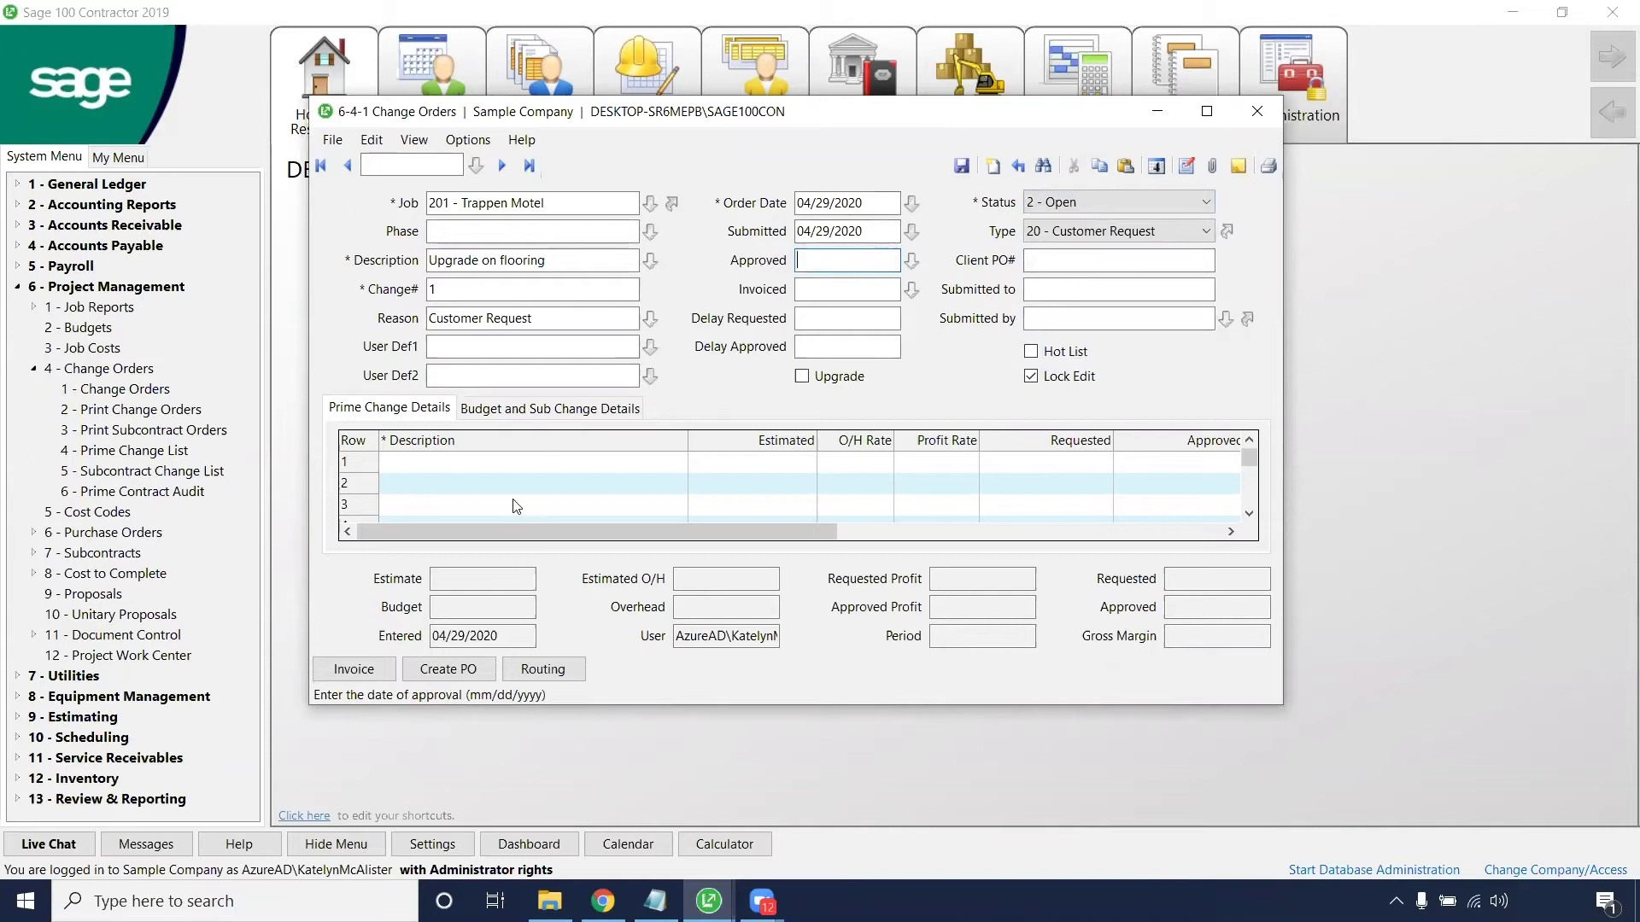
Enter 10 days for both delay requested and delay approved, and tick Upgrade.
left_click(800, 319)
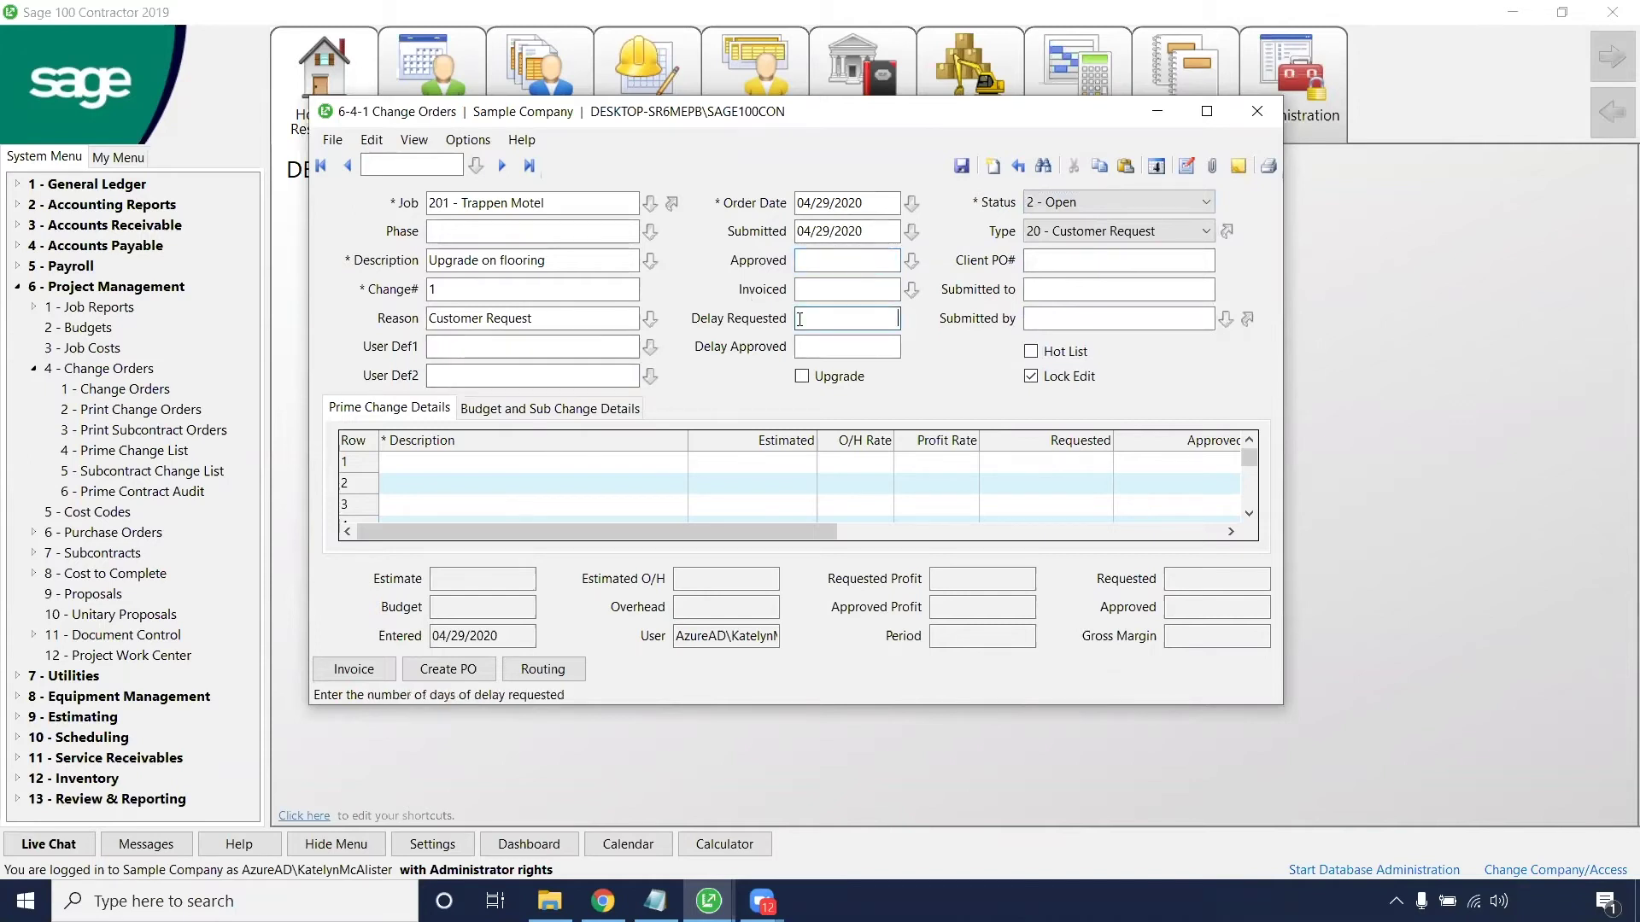
left_click(870, 342)
left_click(872, 322)
type("10")
left_click(888, 343)
type("10")
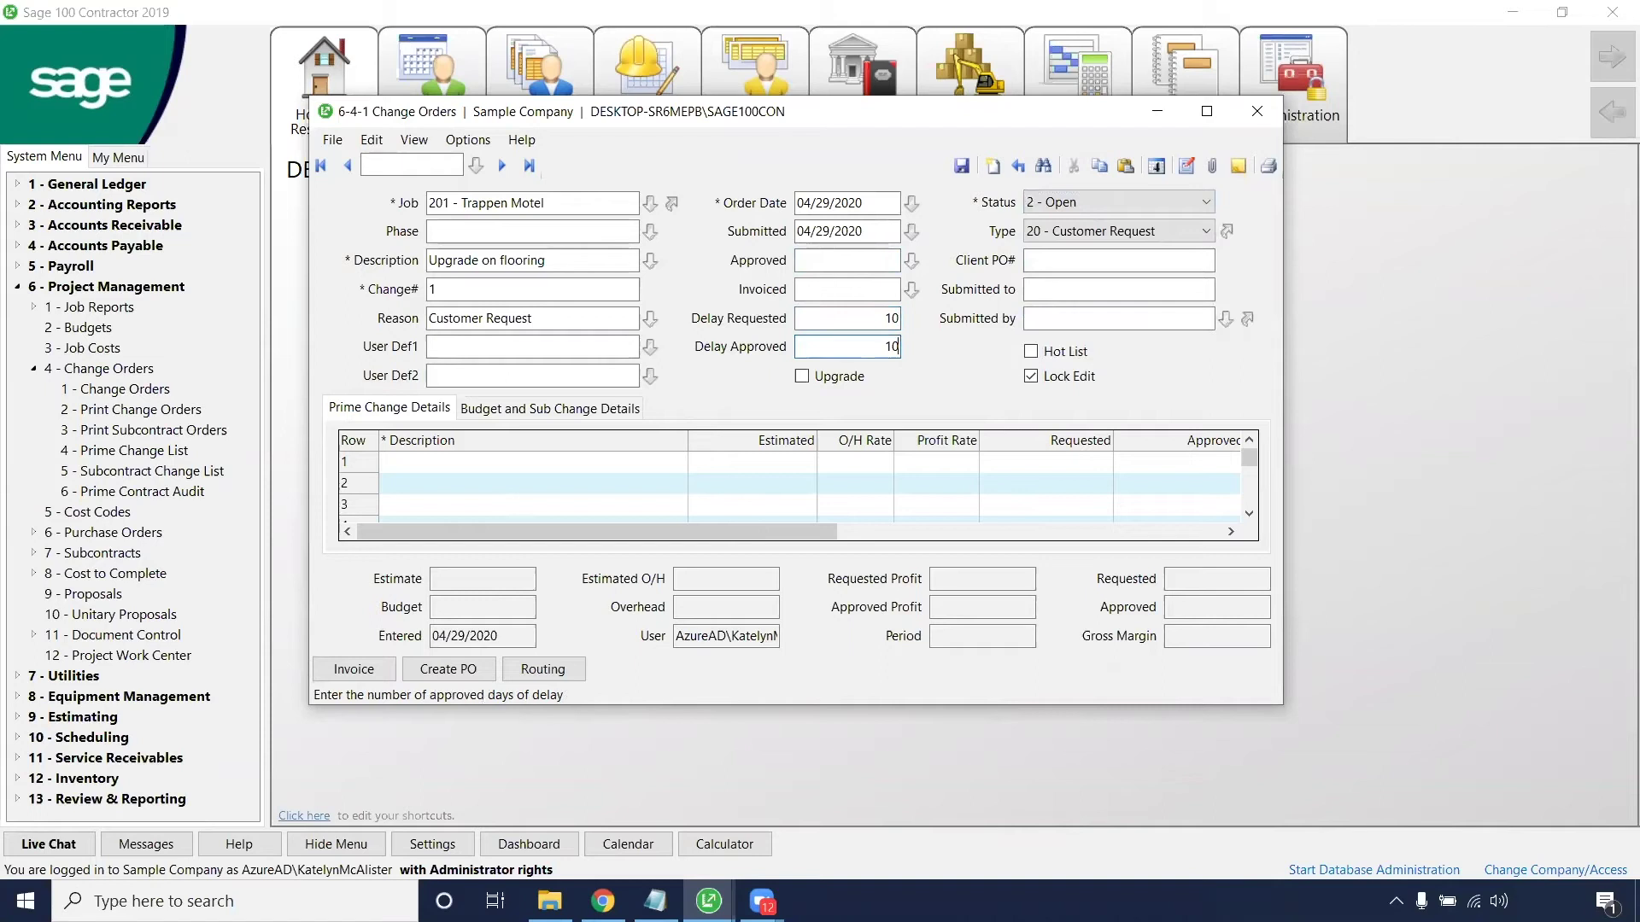
double_click(886, 322)
type("05")
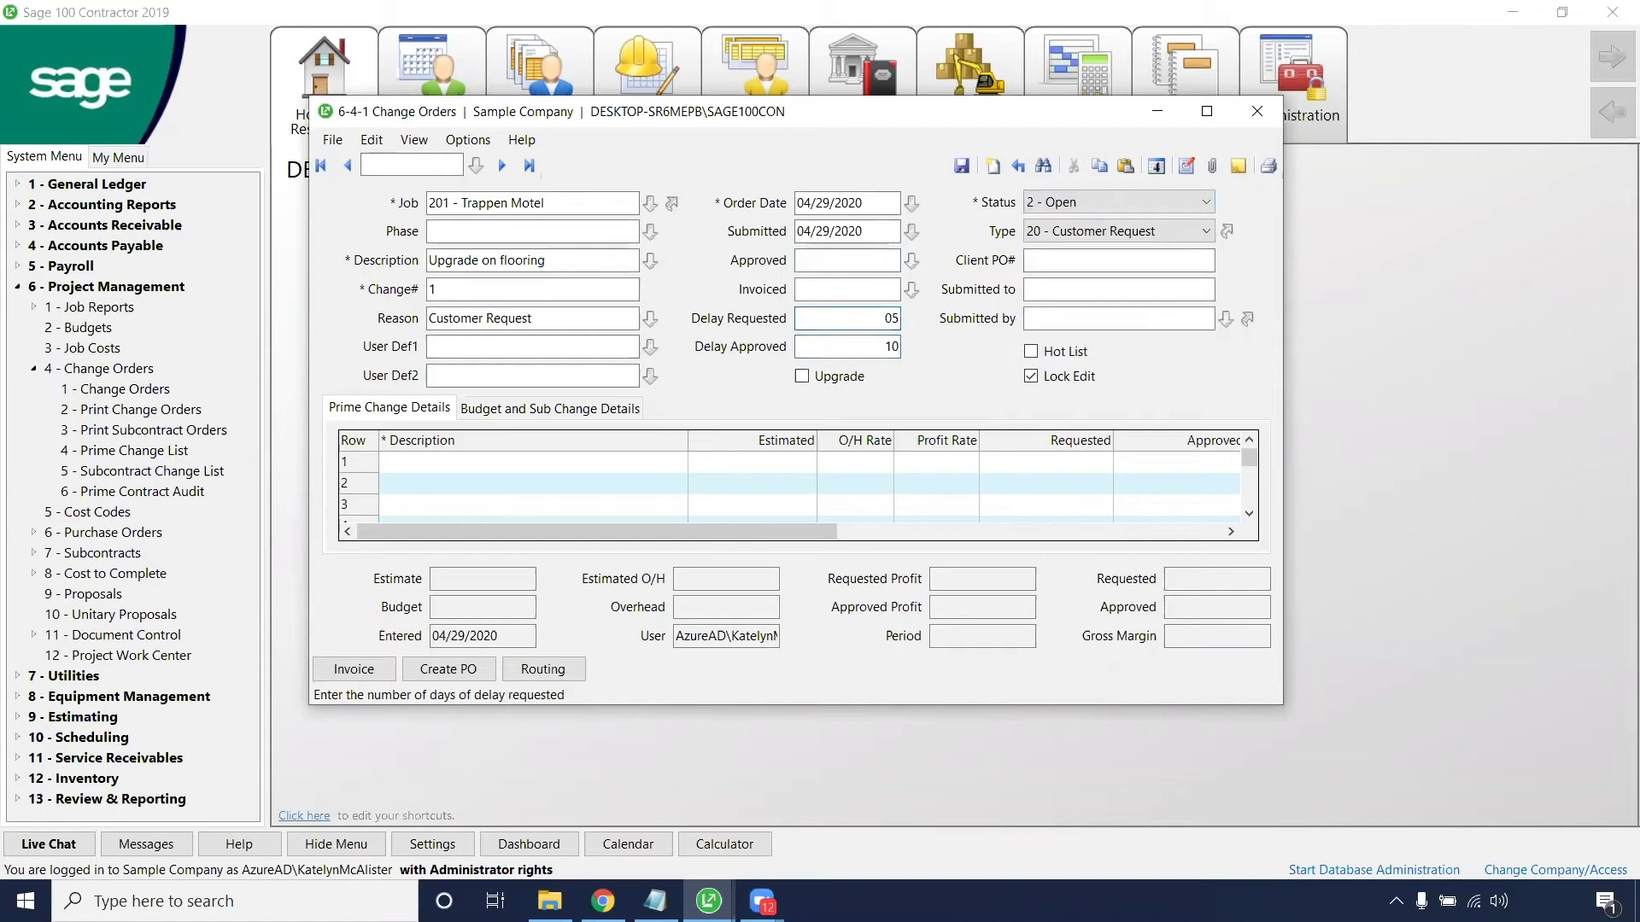
type("08")
key("BackSpace")
key("BackSpace")
key("BackSpace")
key("BackSpace")
type("10")
left_click(803, 380)
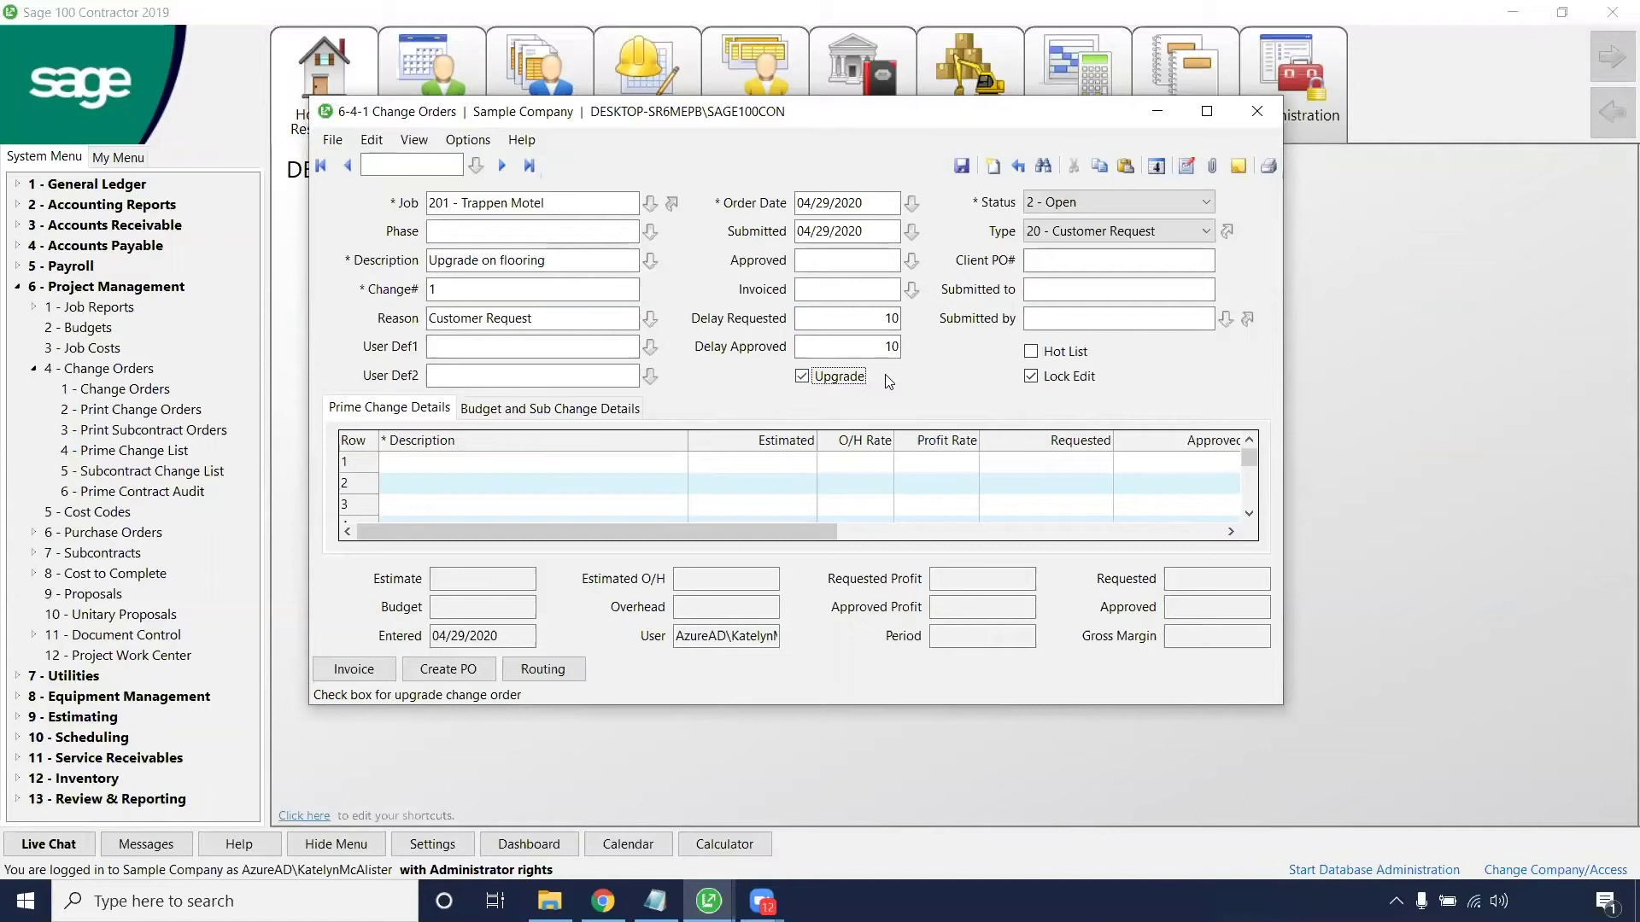
Maximize the window, enter the recipient's name in Submitted to, and choose employee 1 as Submitted by.
left_click(1206, 112)
left_click(855, 189)
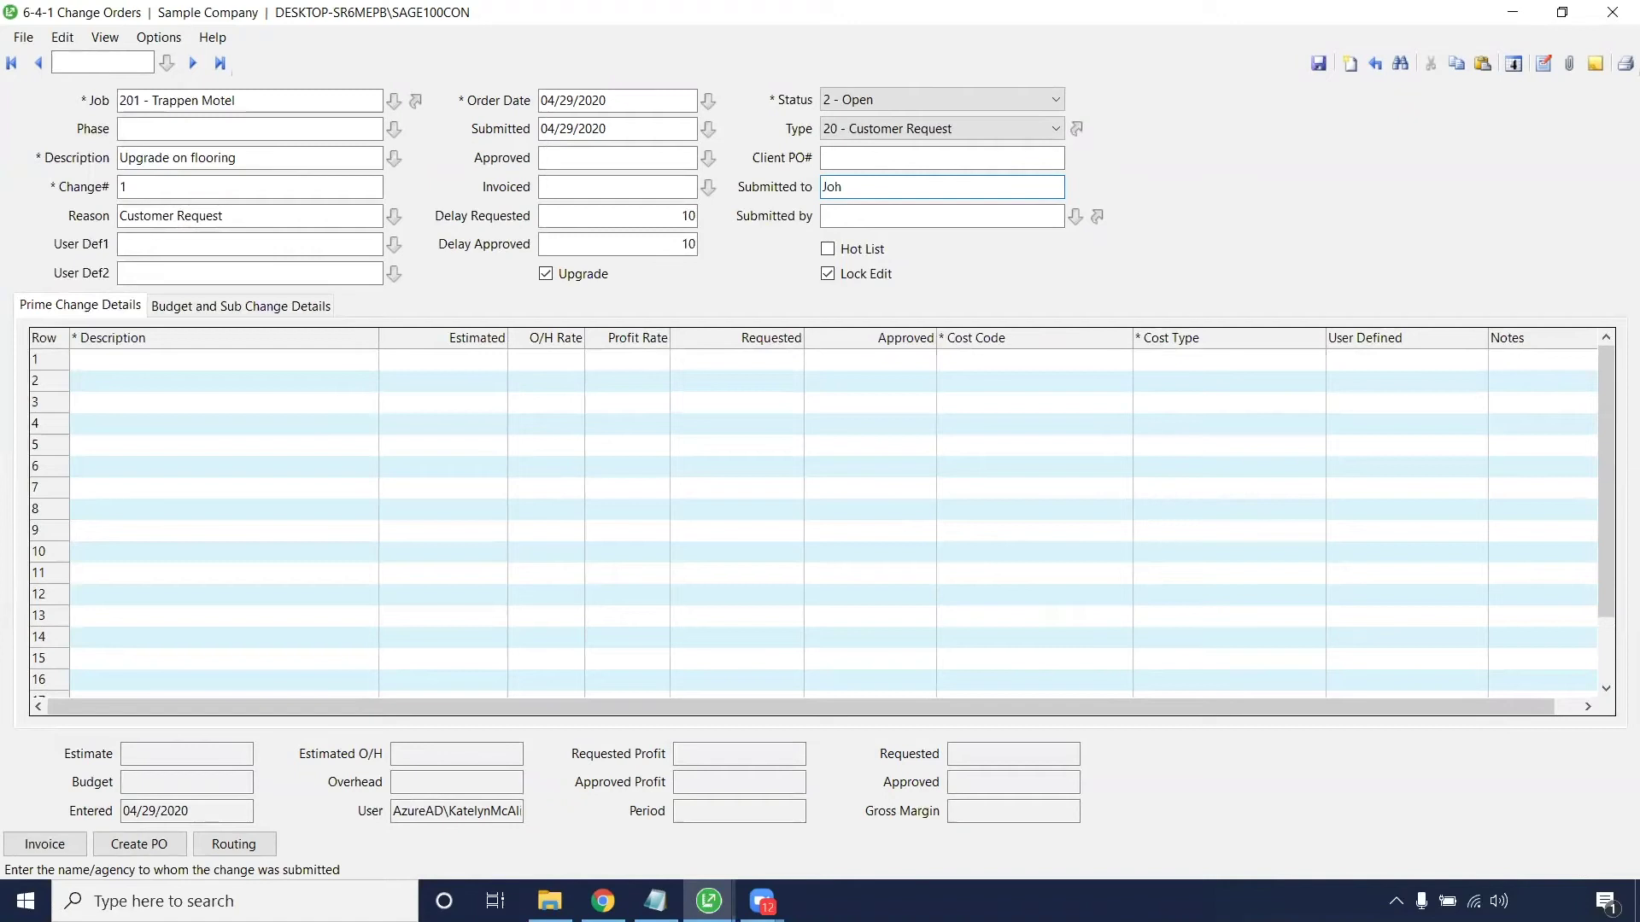
type("n Smith")
left_click_drag(919, 189, 825, 187)
left_click(1007, 219)
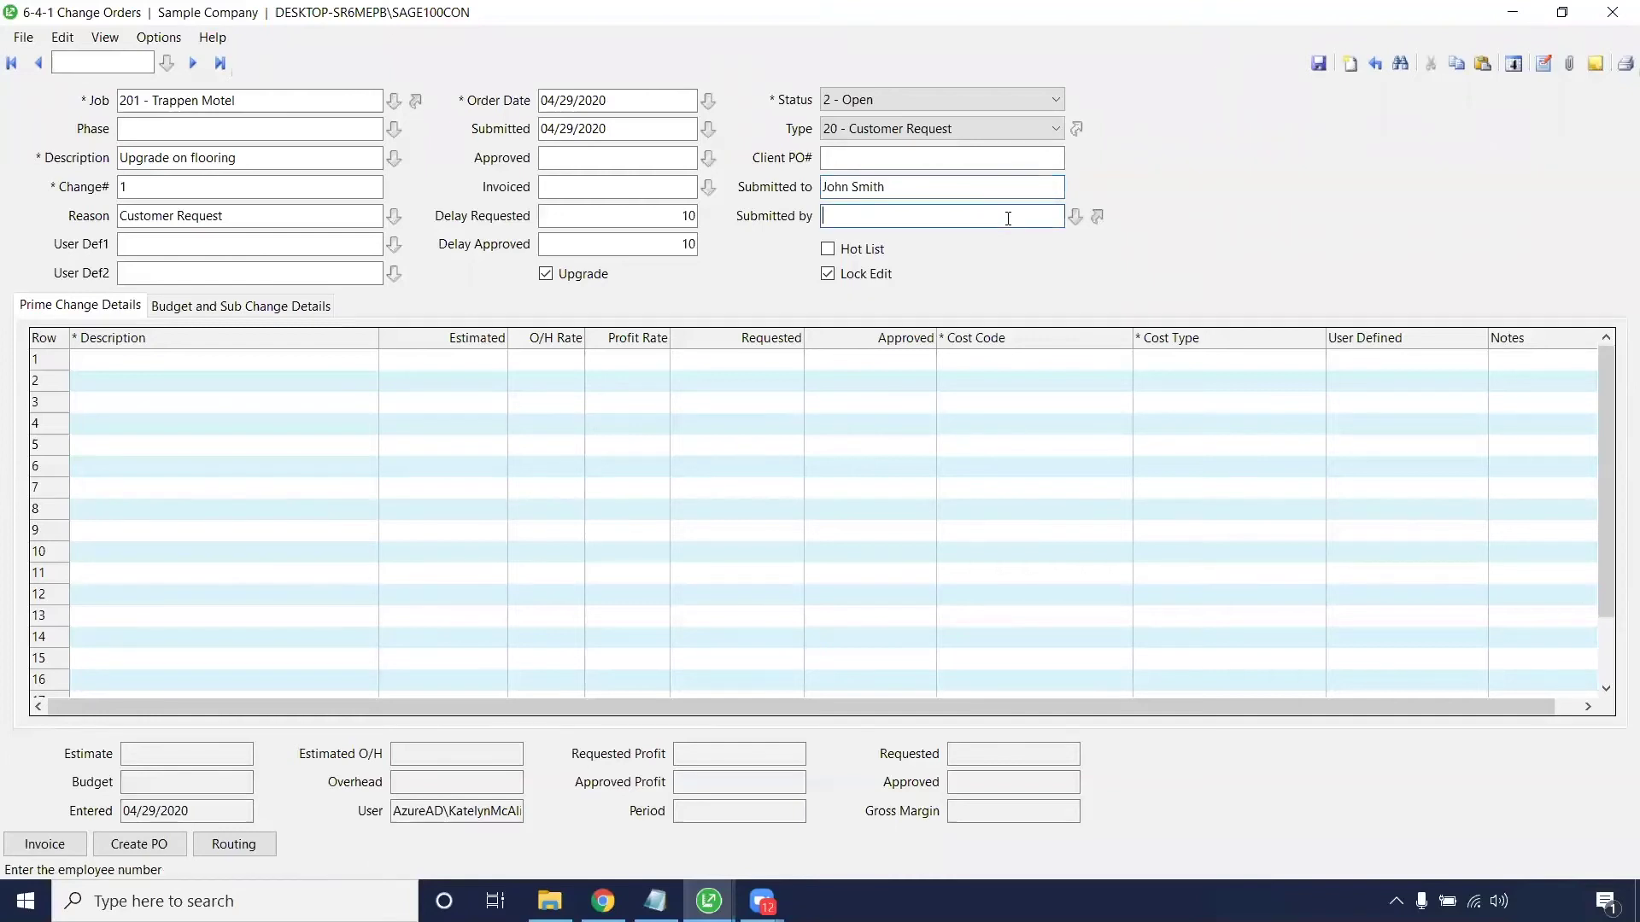
left_click(1076, 217)
double_click(528, 121)
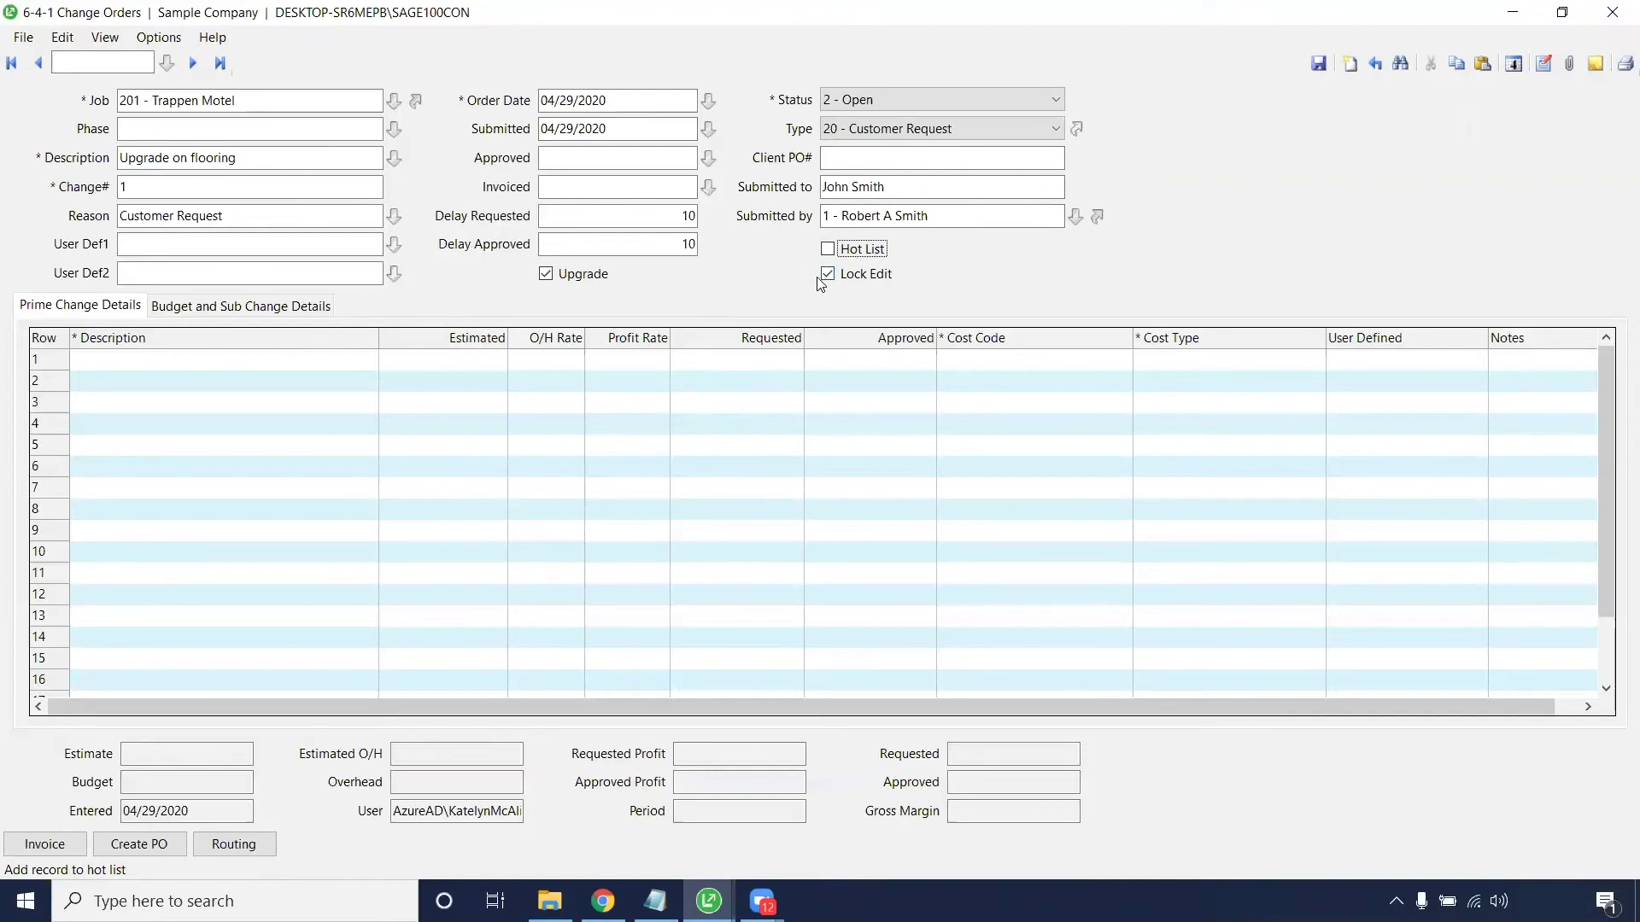
left_click(341, 356)
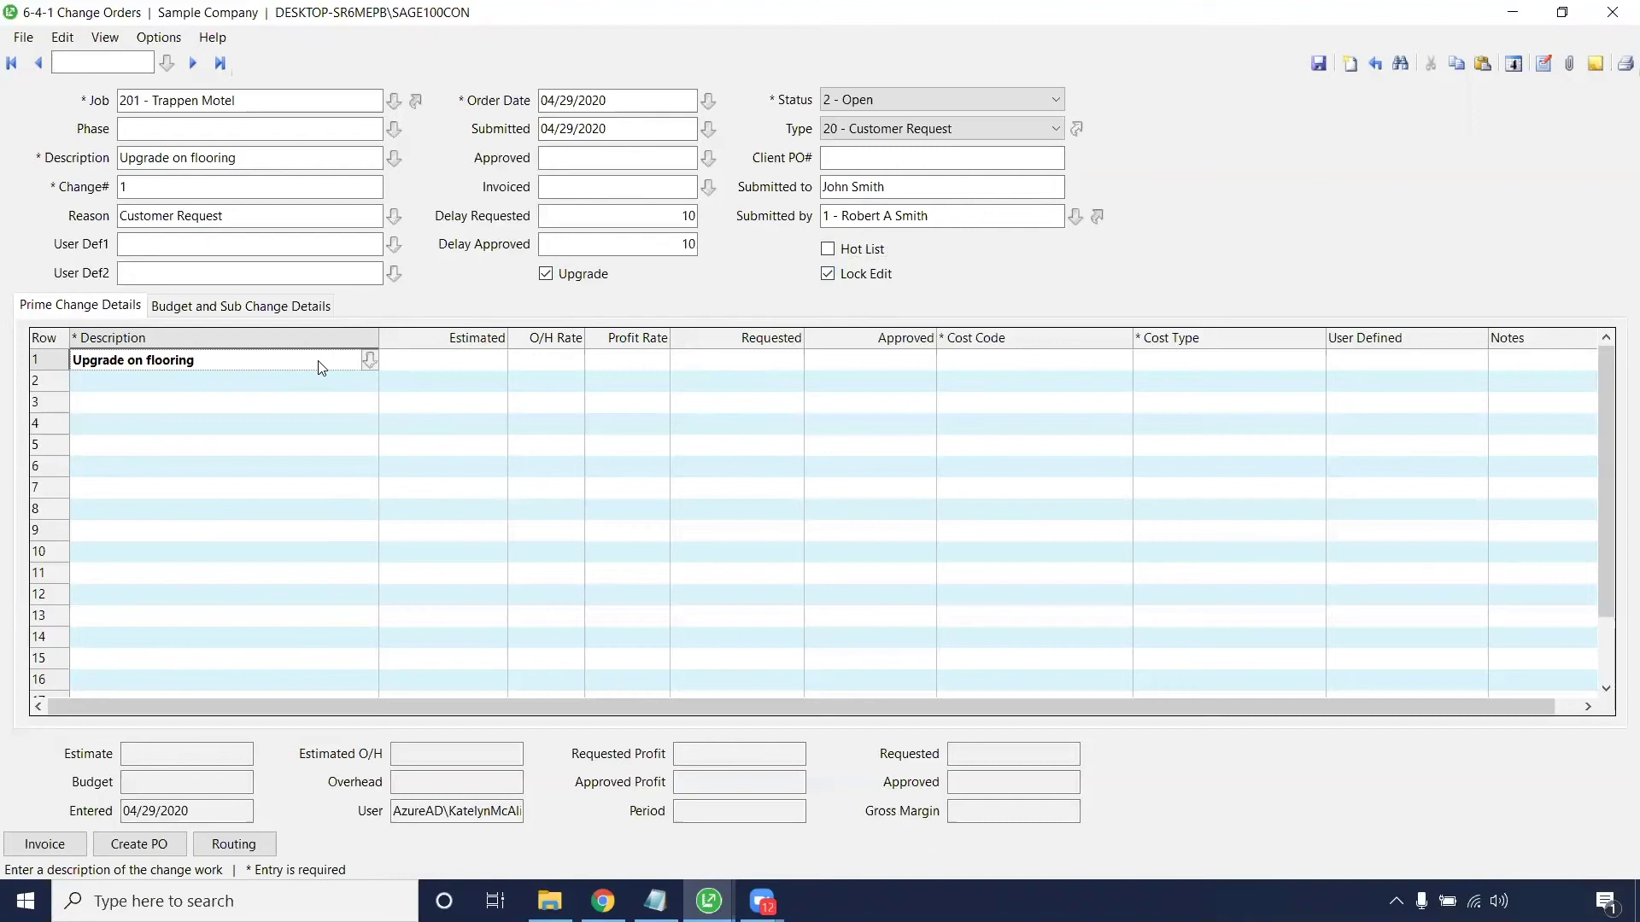
Give detail row 1 an estimate of 10,000 and requested and approved amounts of 12,000.
key("Tab")
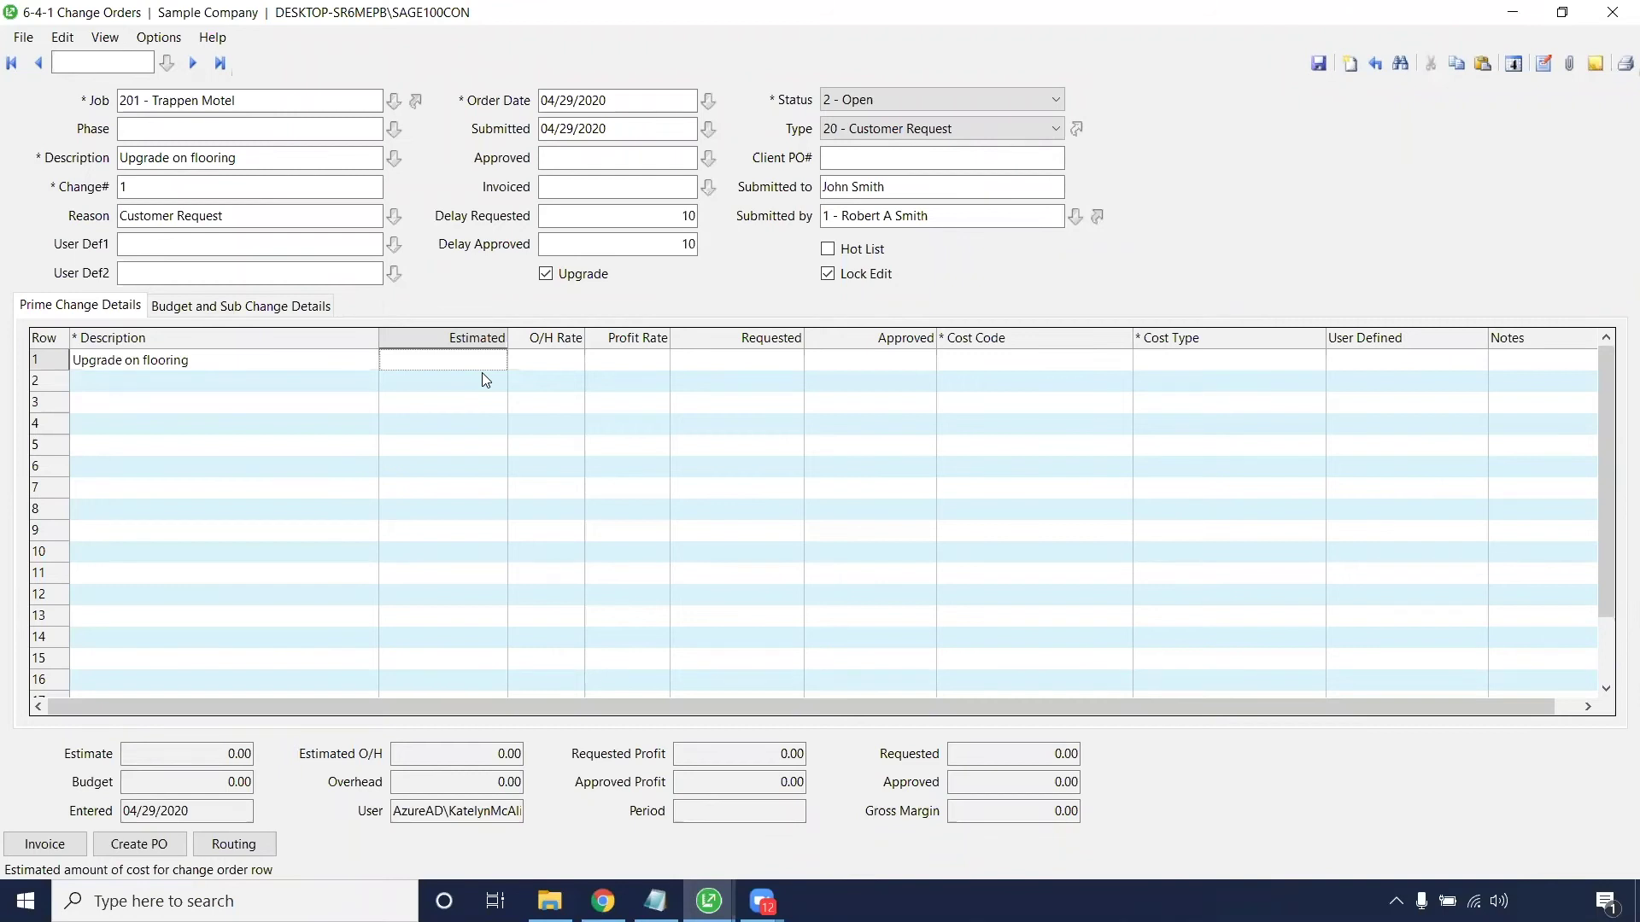
type("10,000")
key("Tab")
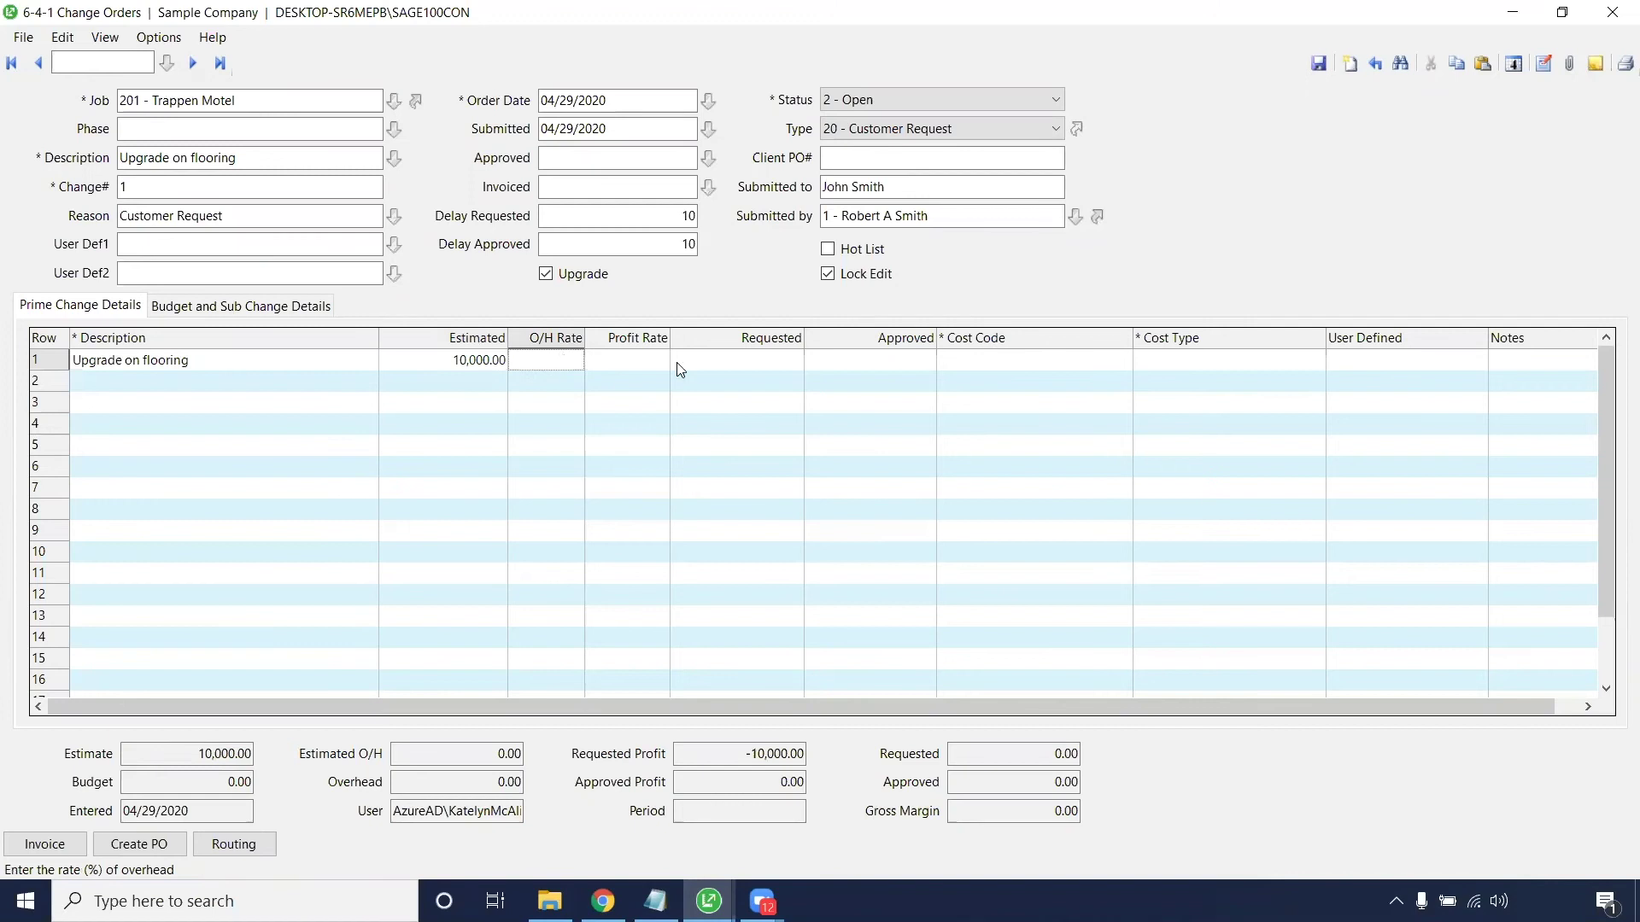
left_click(715, 361)
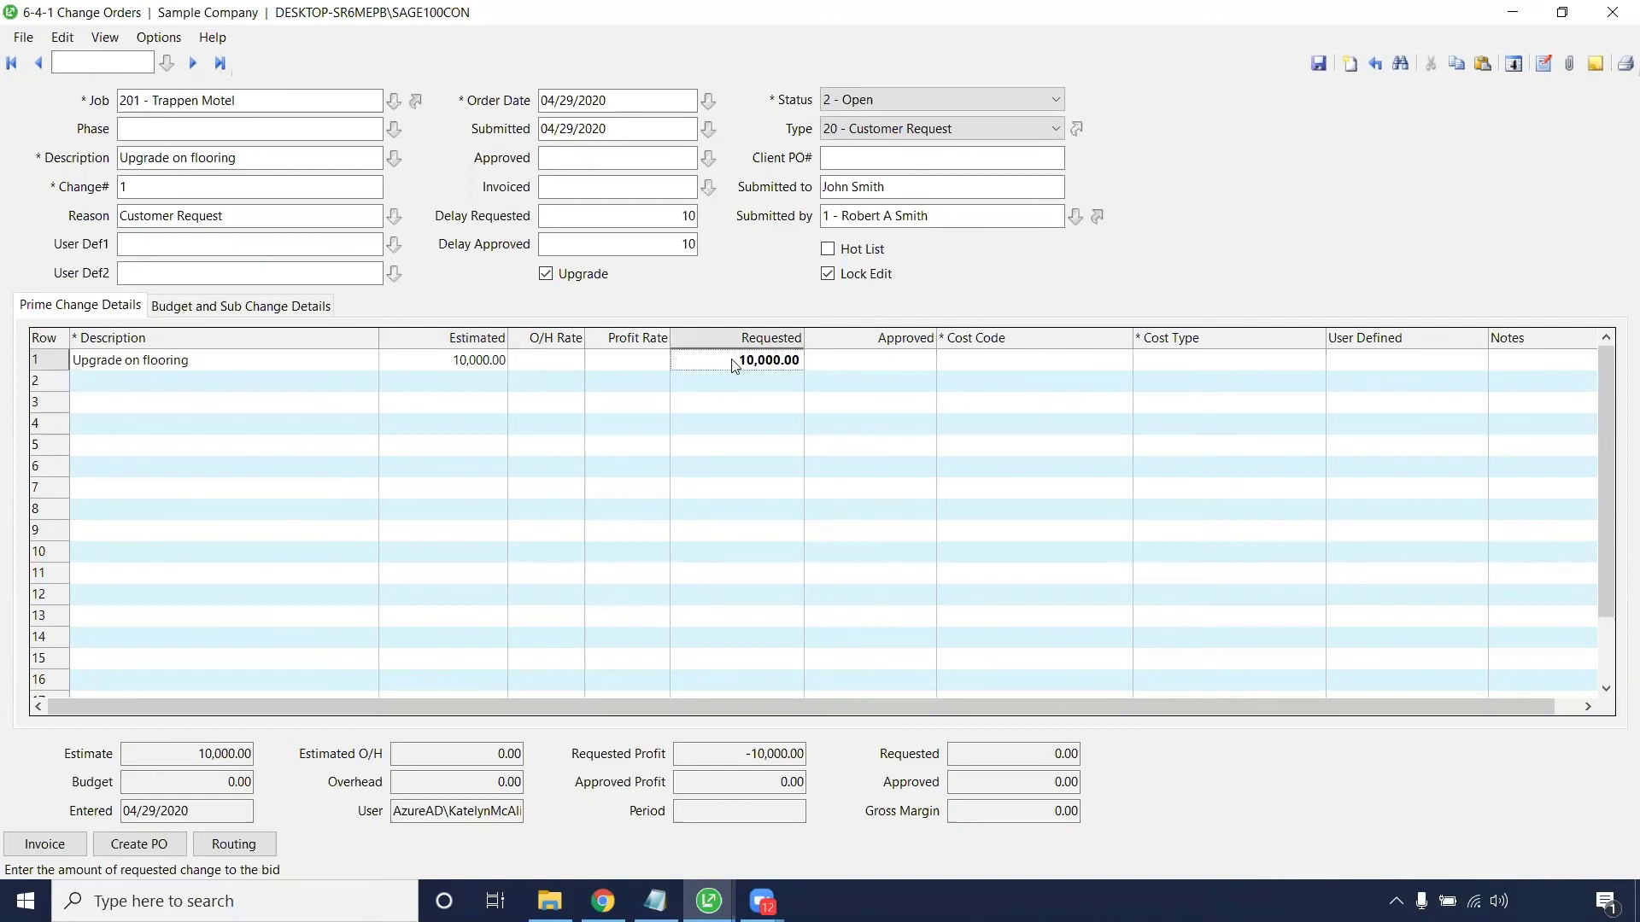
type("12000")
key("Tab")
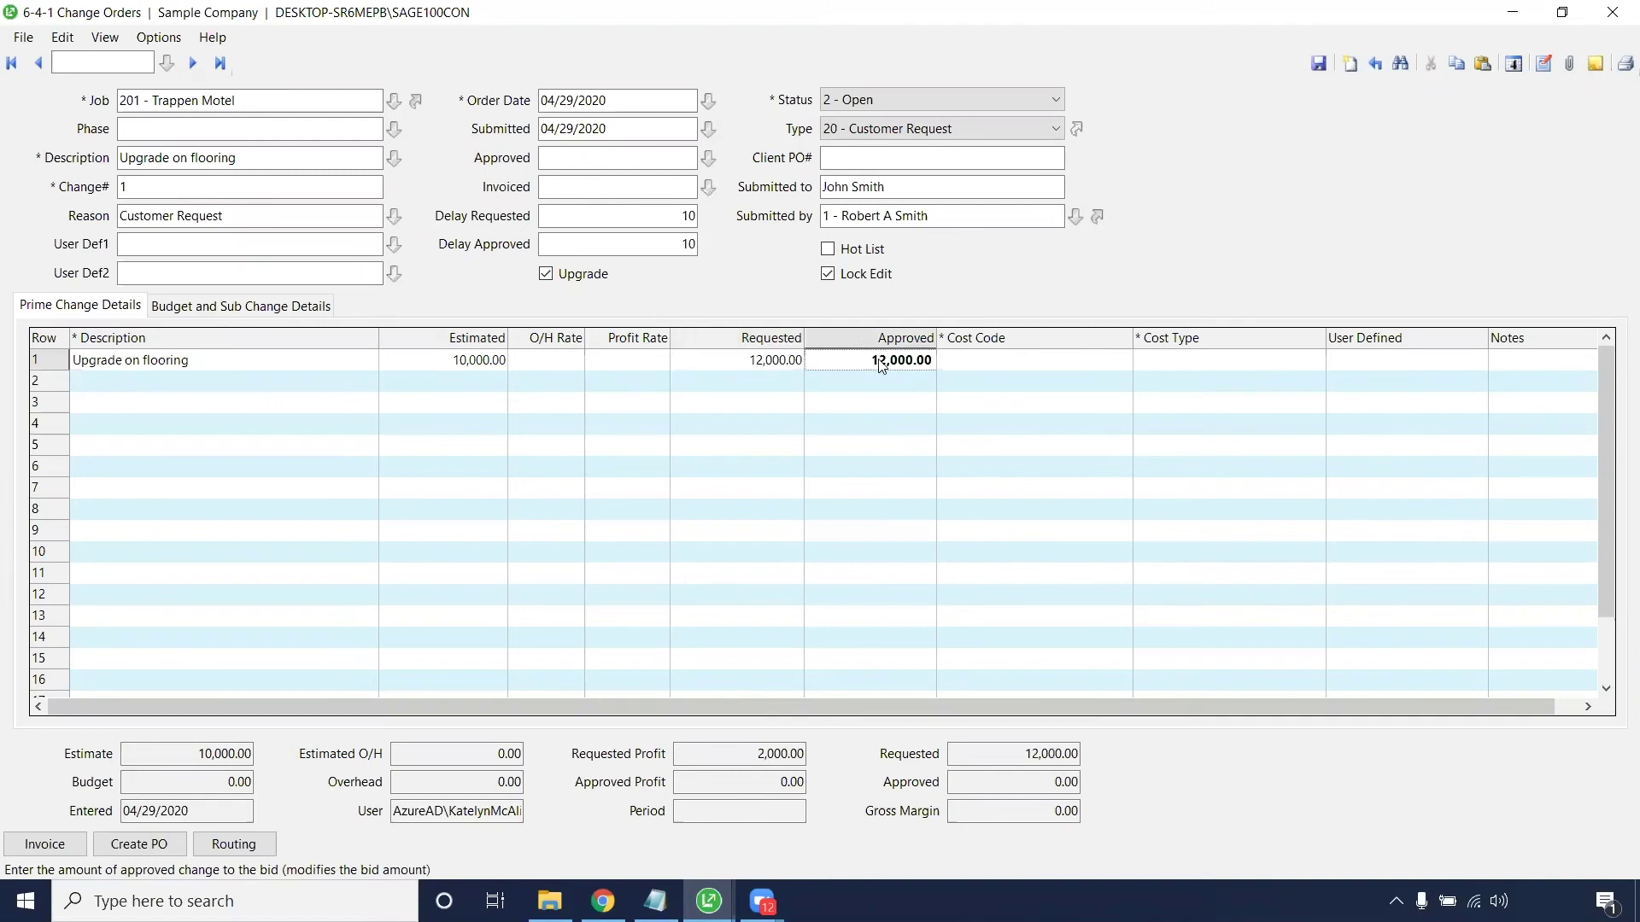
left_click(954, 366)
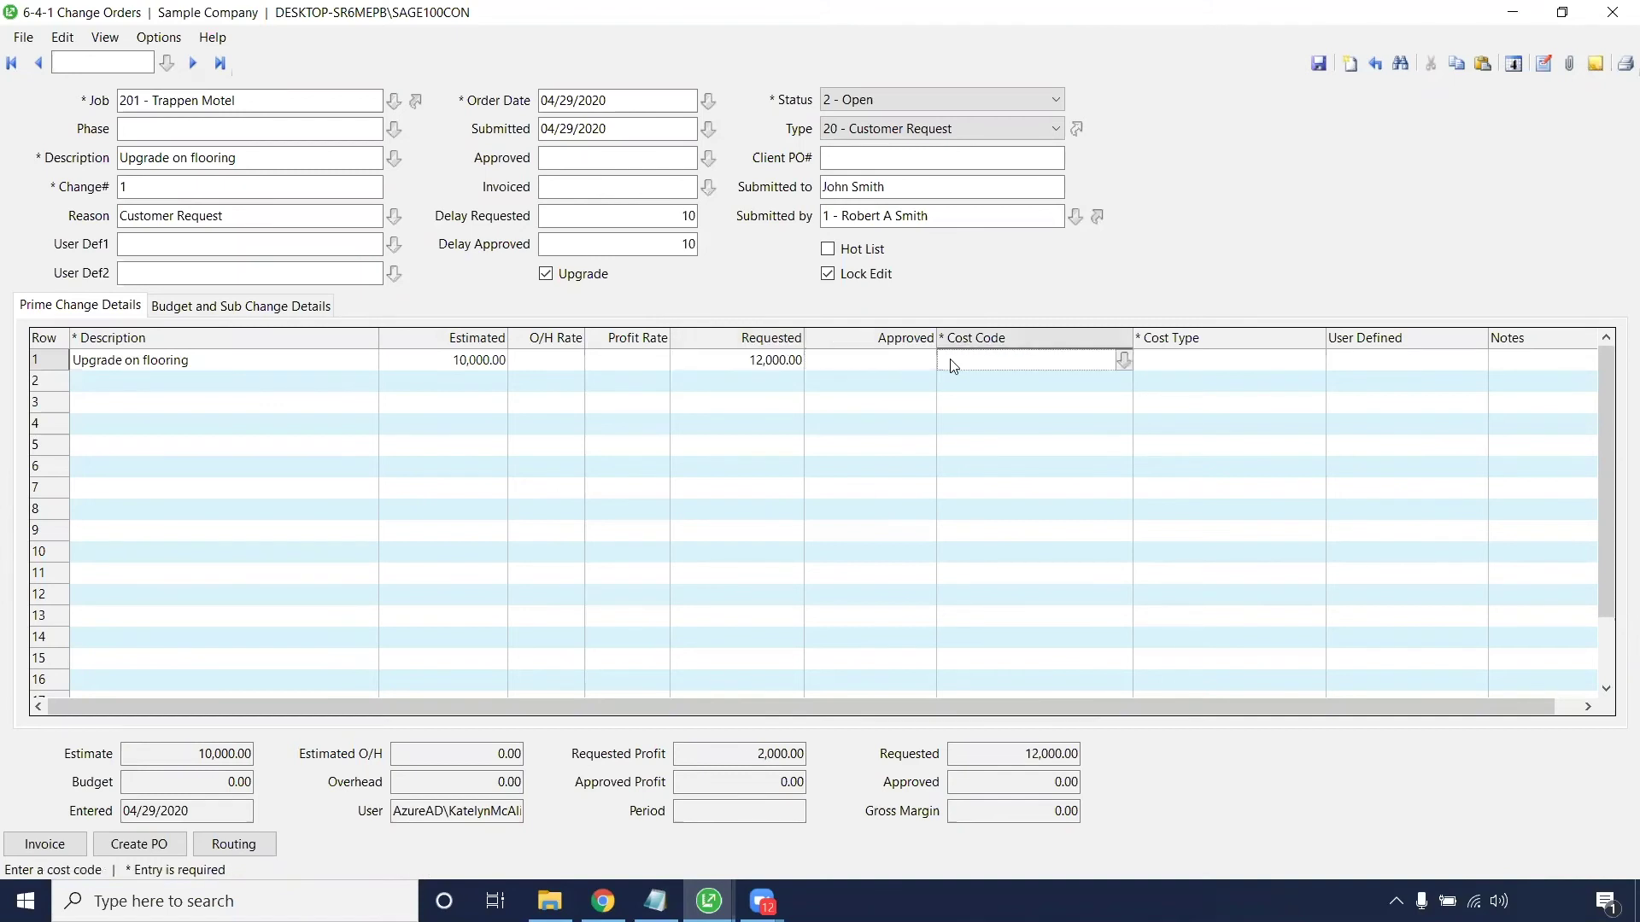
left_click(927, 368)
key("Tab")
Assign row 1 cost code 6700.000 - Rough Hardware and cost type 1 - Material.
left_click(1122, 359)
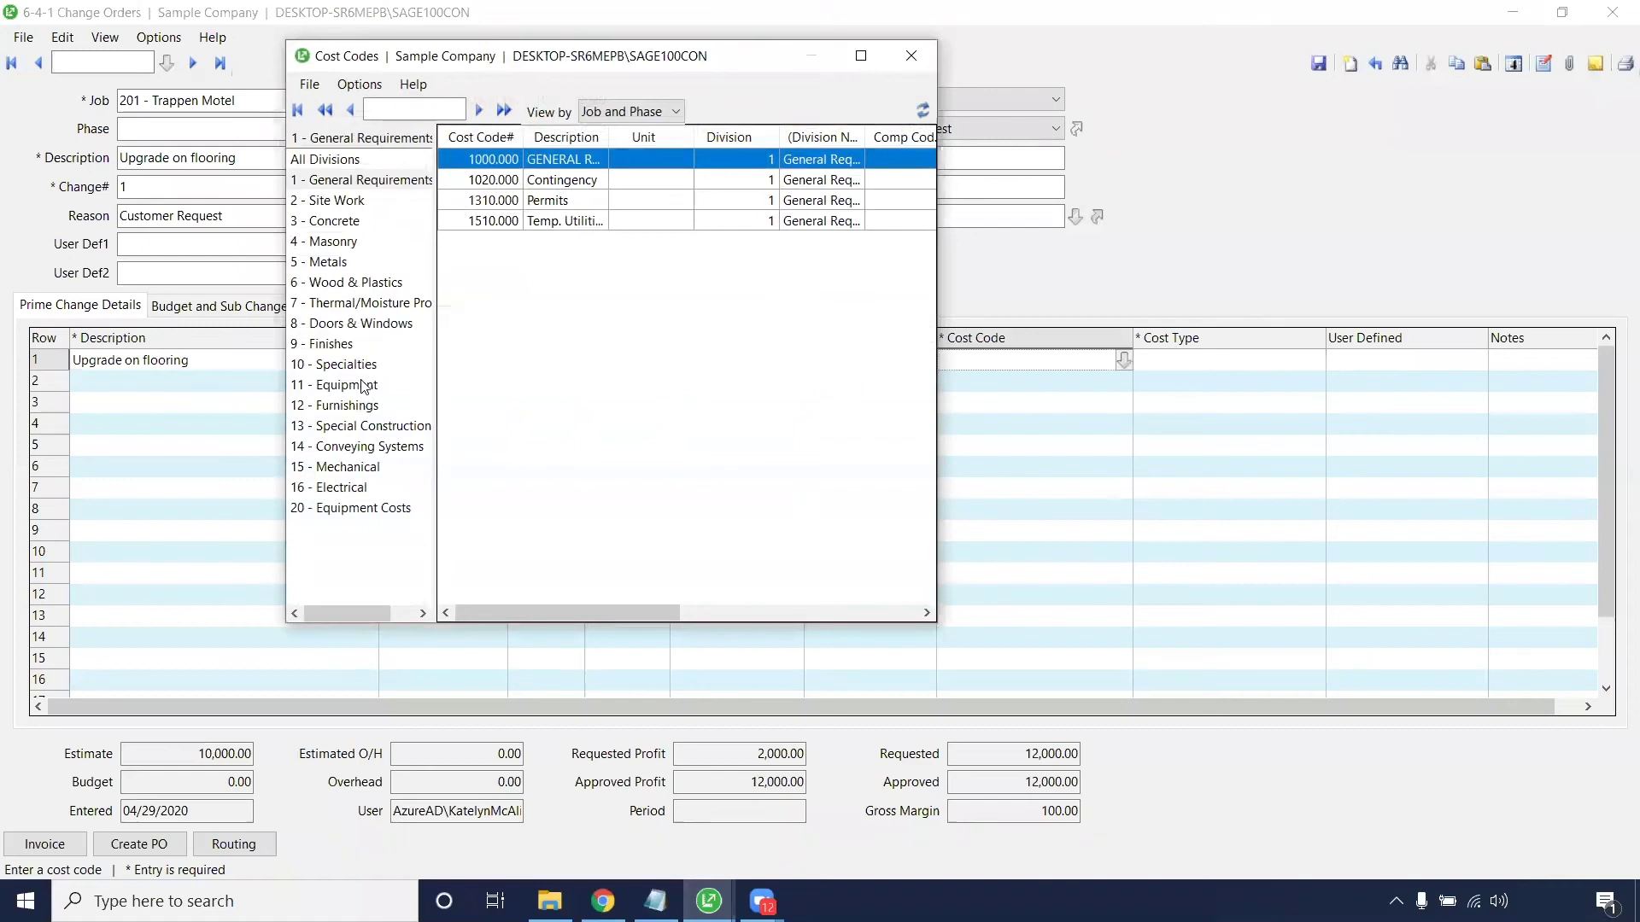
left_click(365, 345)
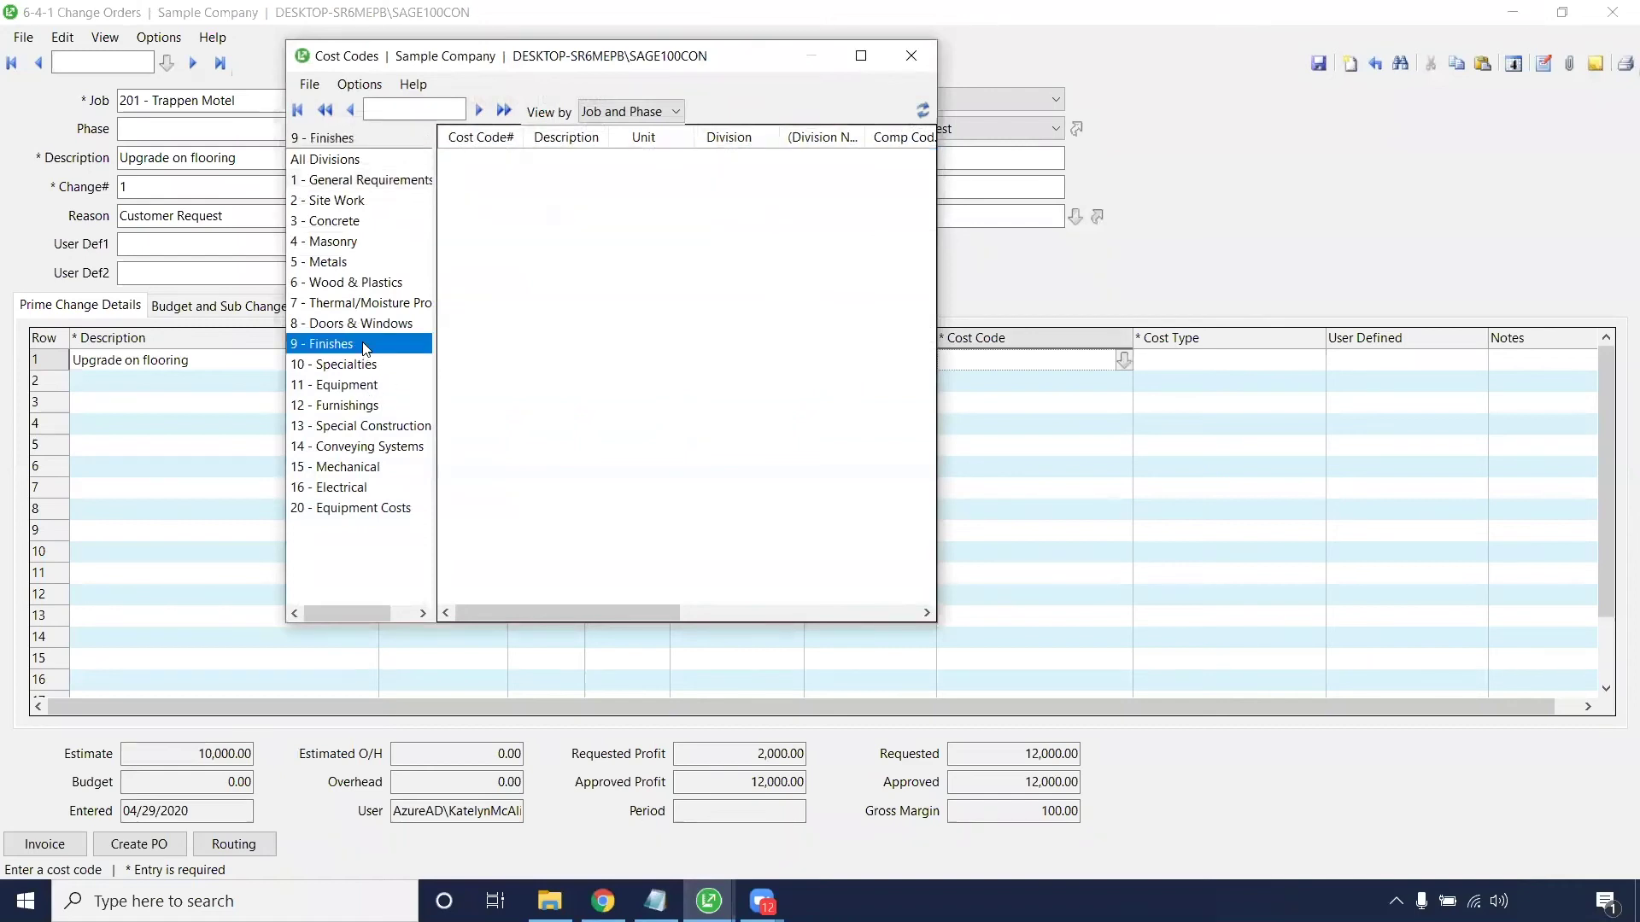
left_click(351, 285)
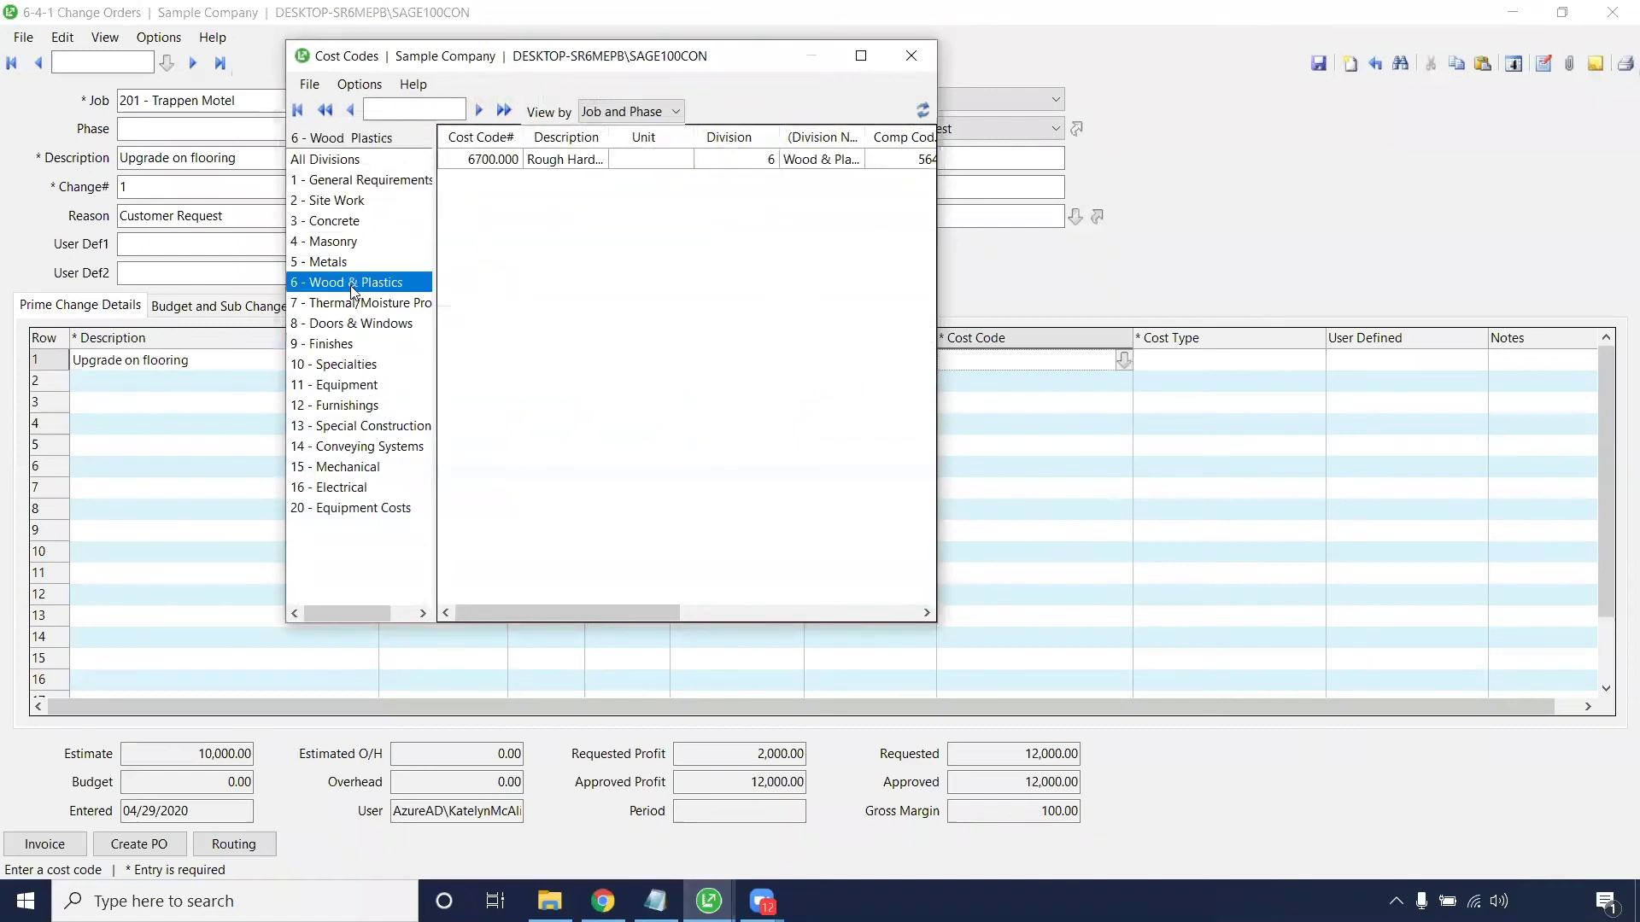
left_click(568, 160)
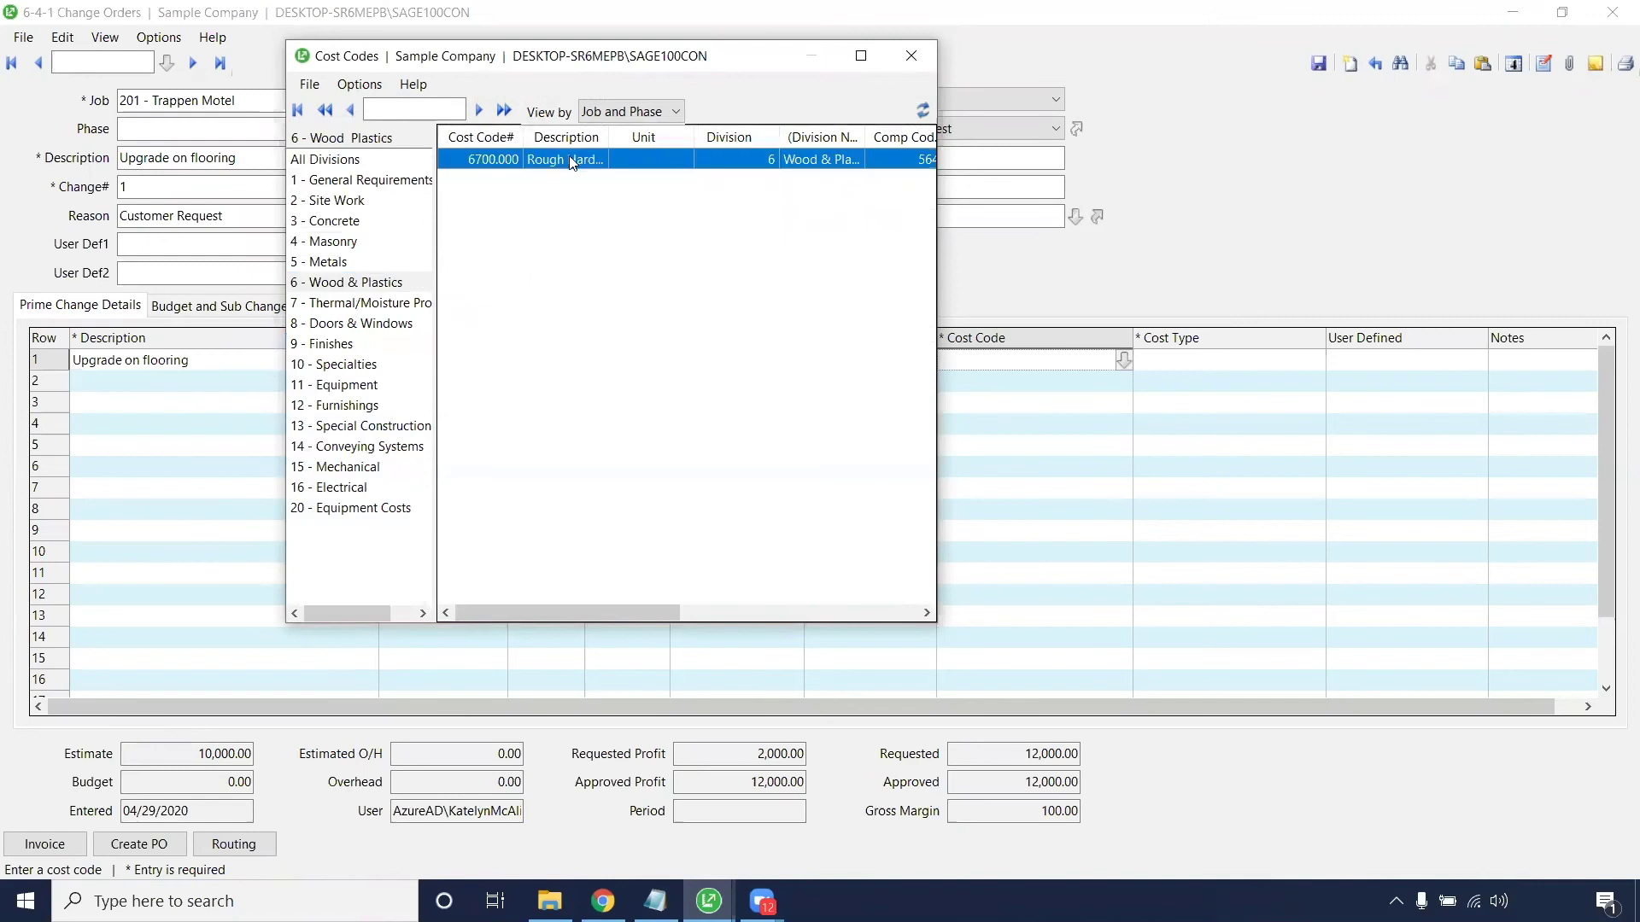
double_click(569, 160)
left_click(1316, 361)
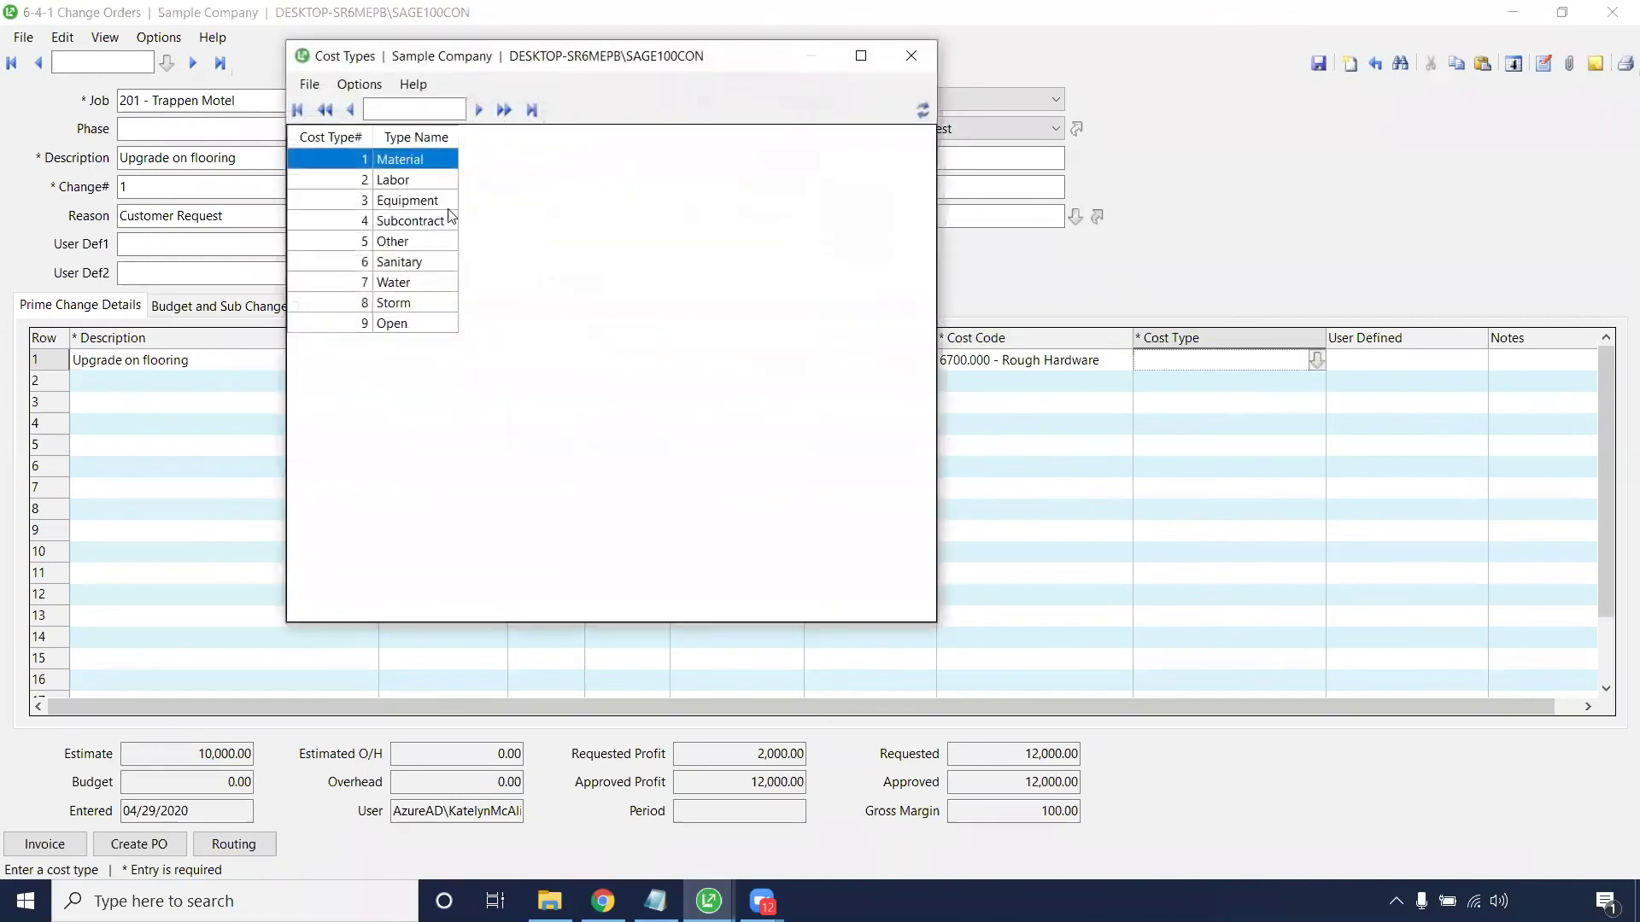
double_click(408, 163)
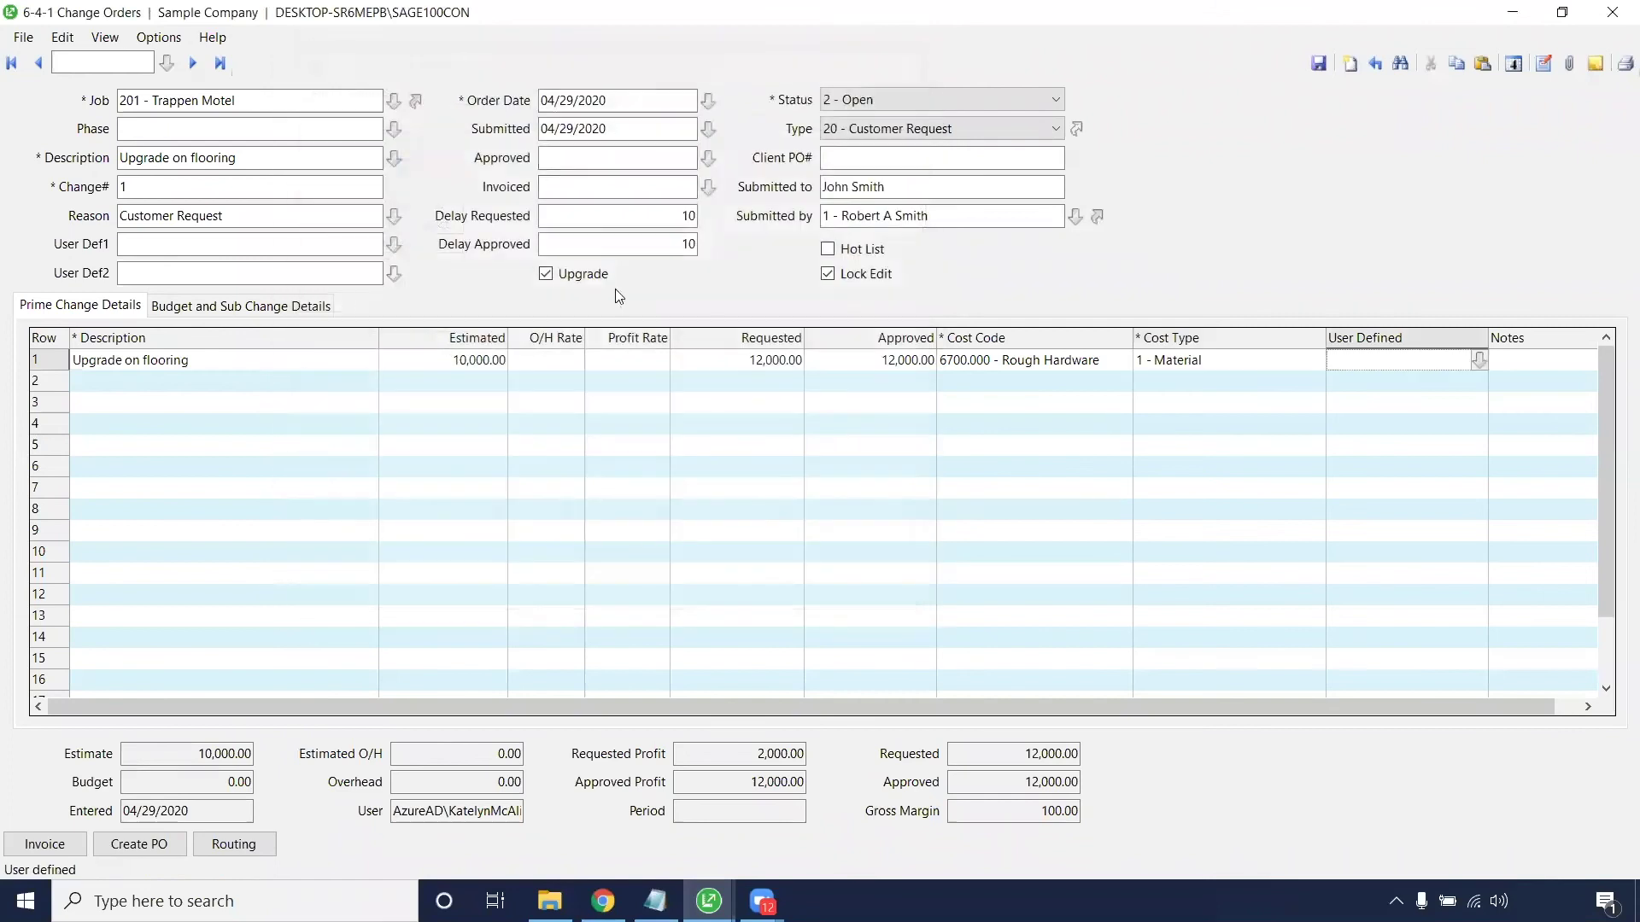
left_click_drag(1394, 707, 1418, 707)
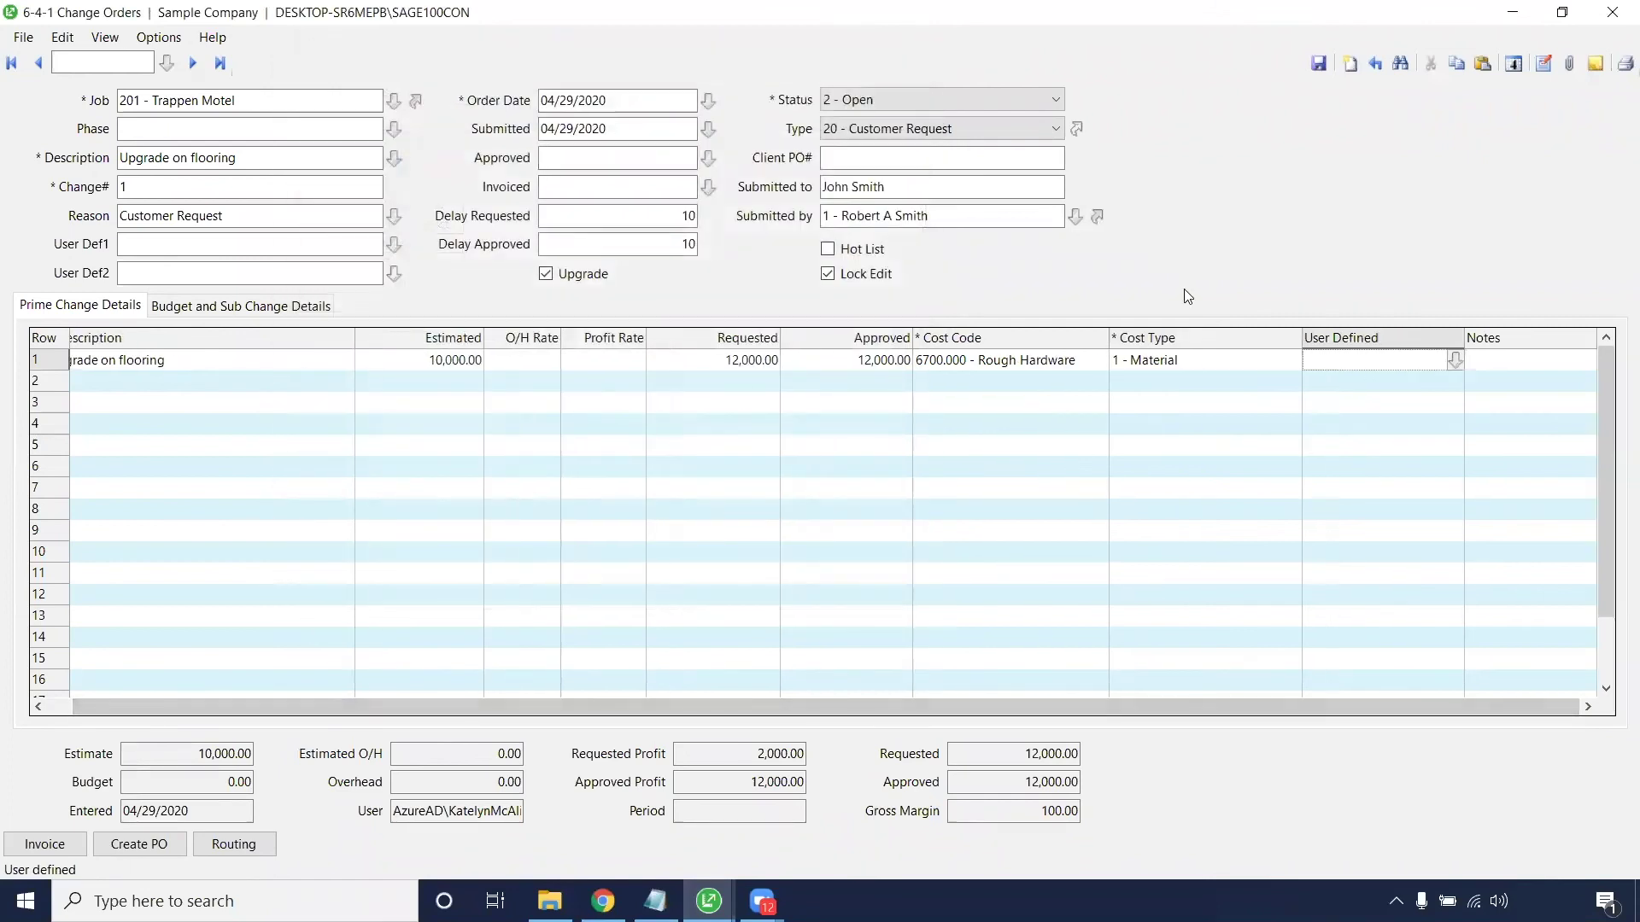
Review the Budget and Sub Change Details tab, return to Prime Change Details, and save with Ctrl+S.
left_click(313, 309)
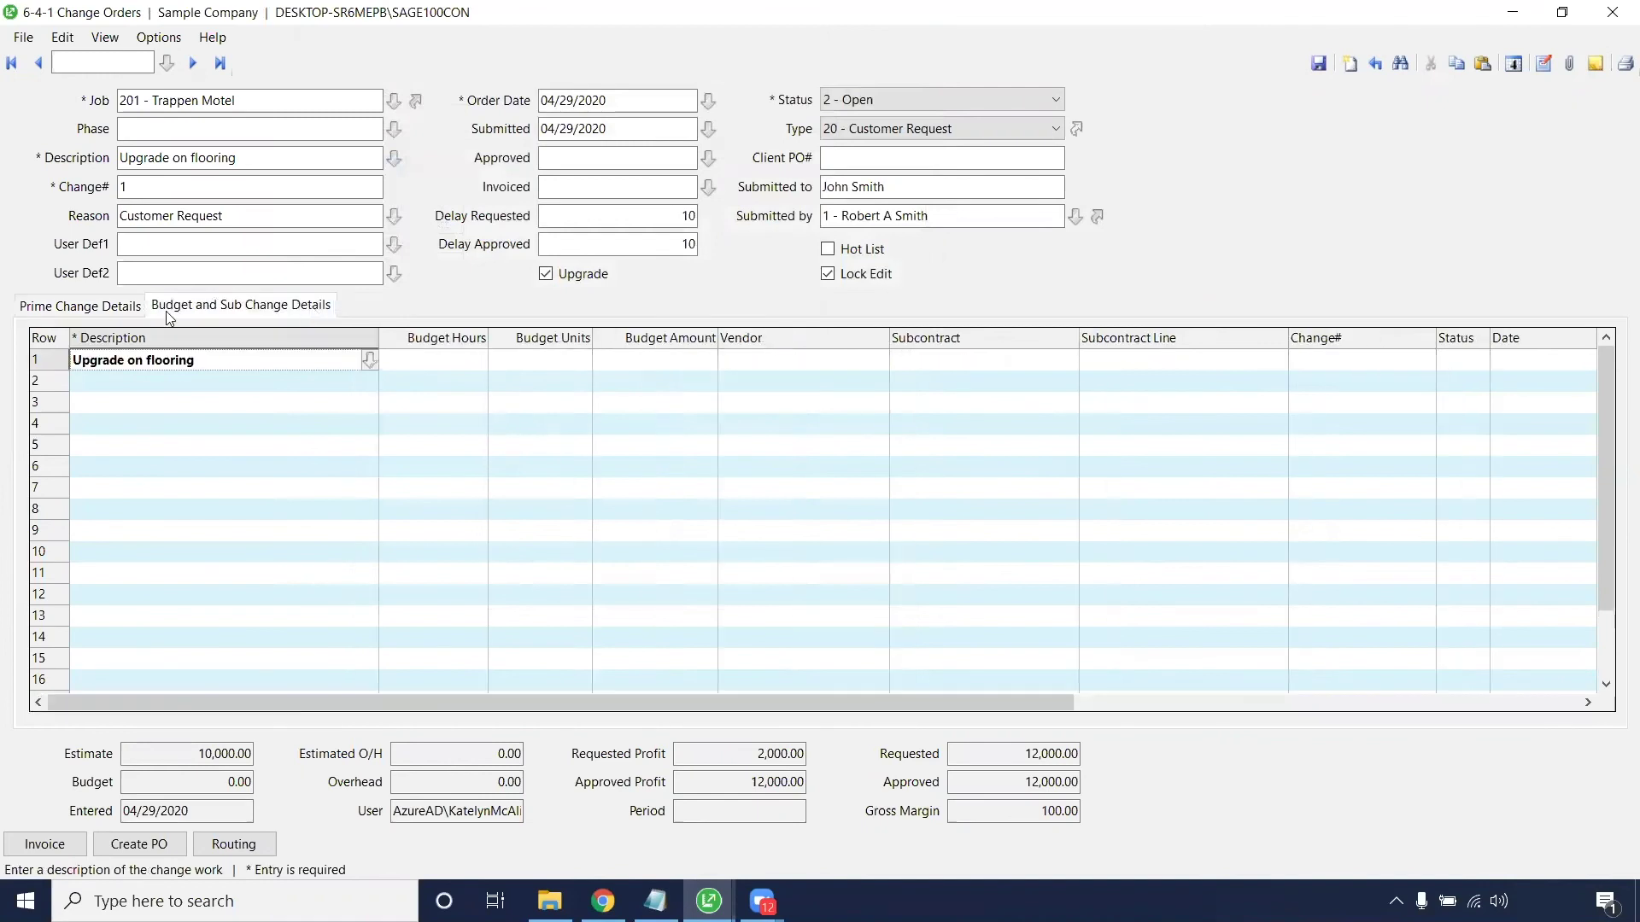
left_click(96, 308)
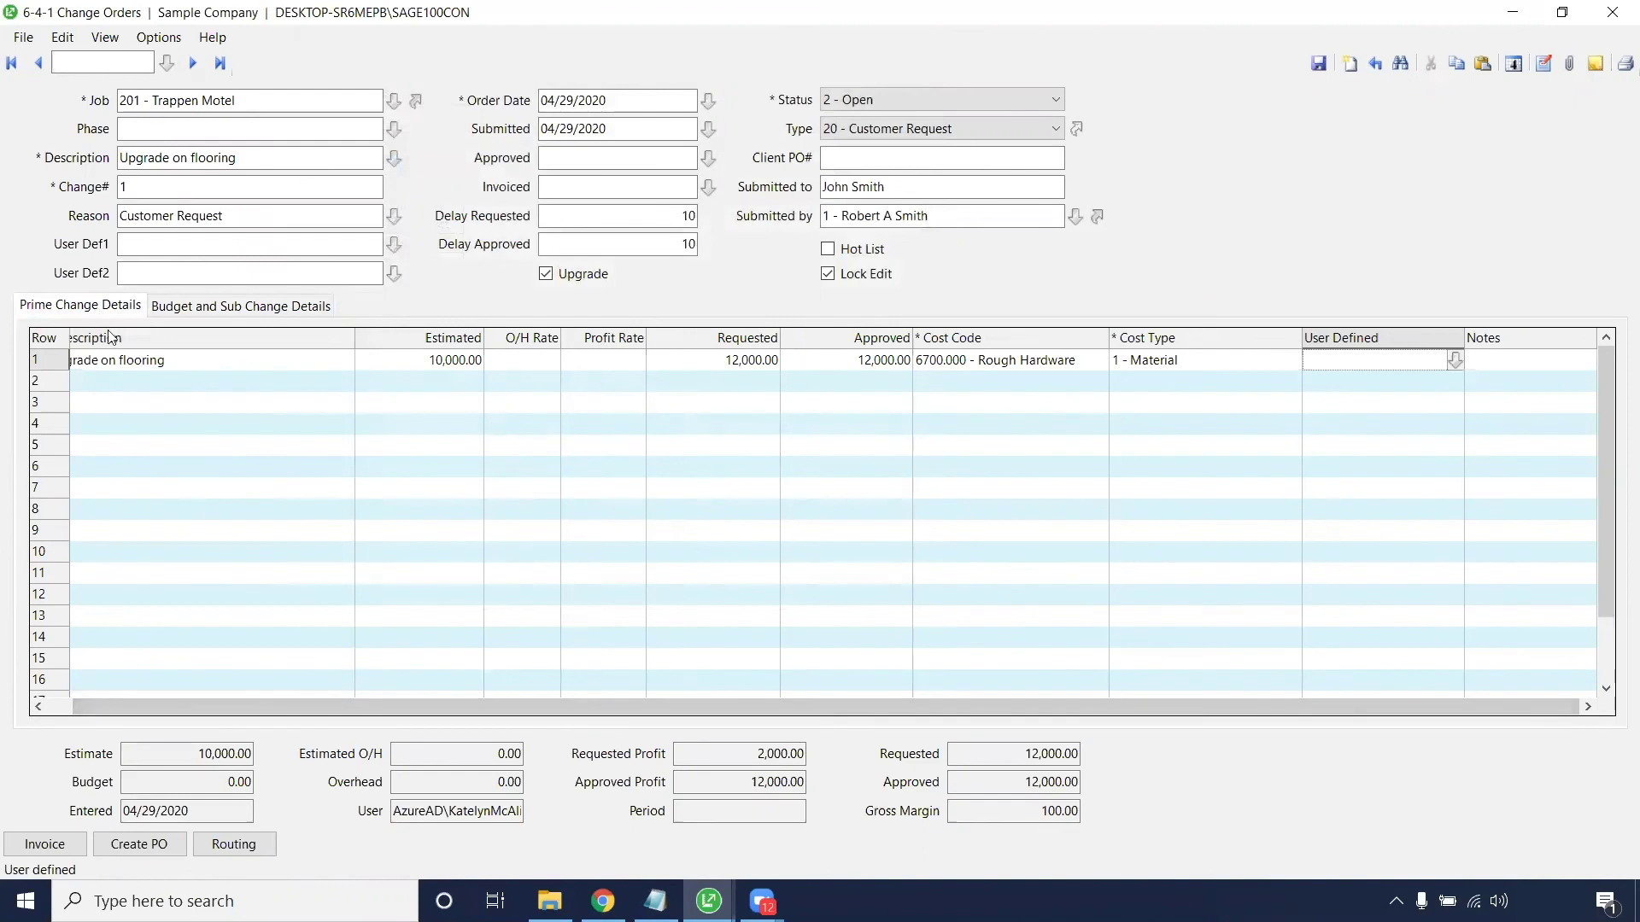
left_click_drag(239, 702, 148, 697)
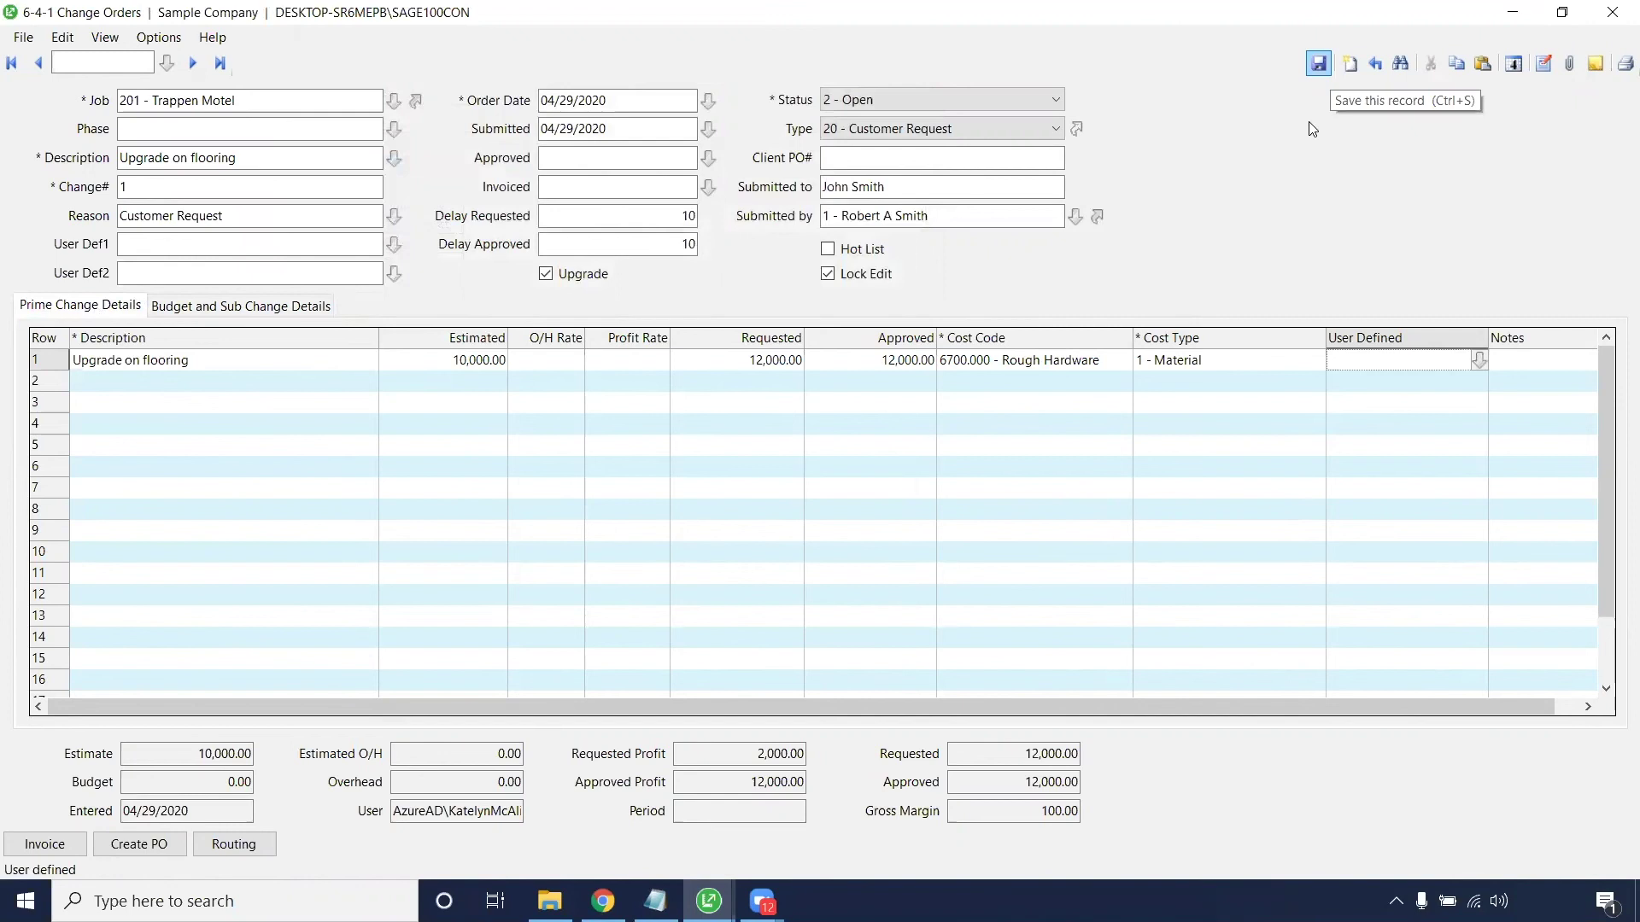
key("ctrl+s")
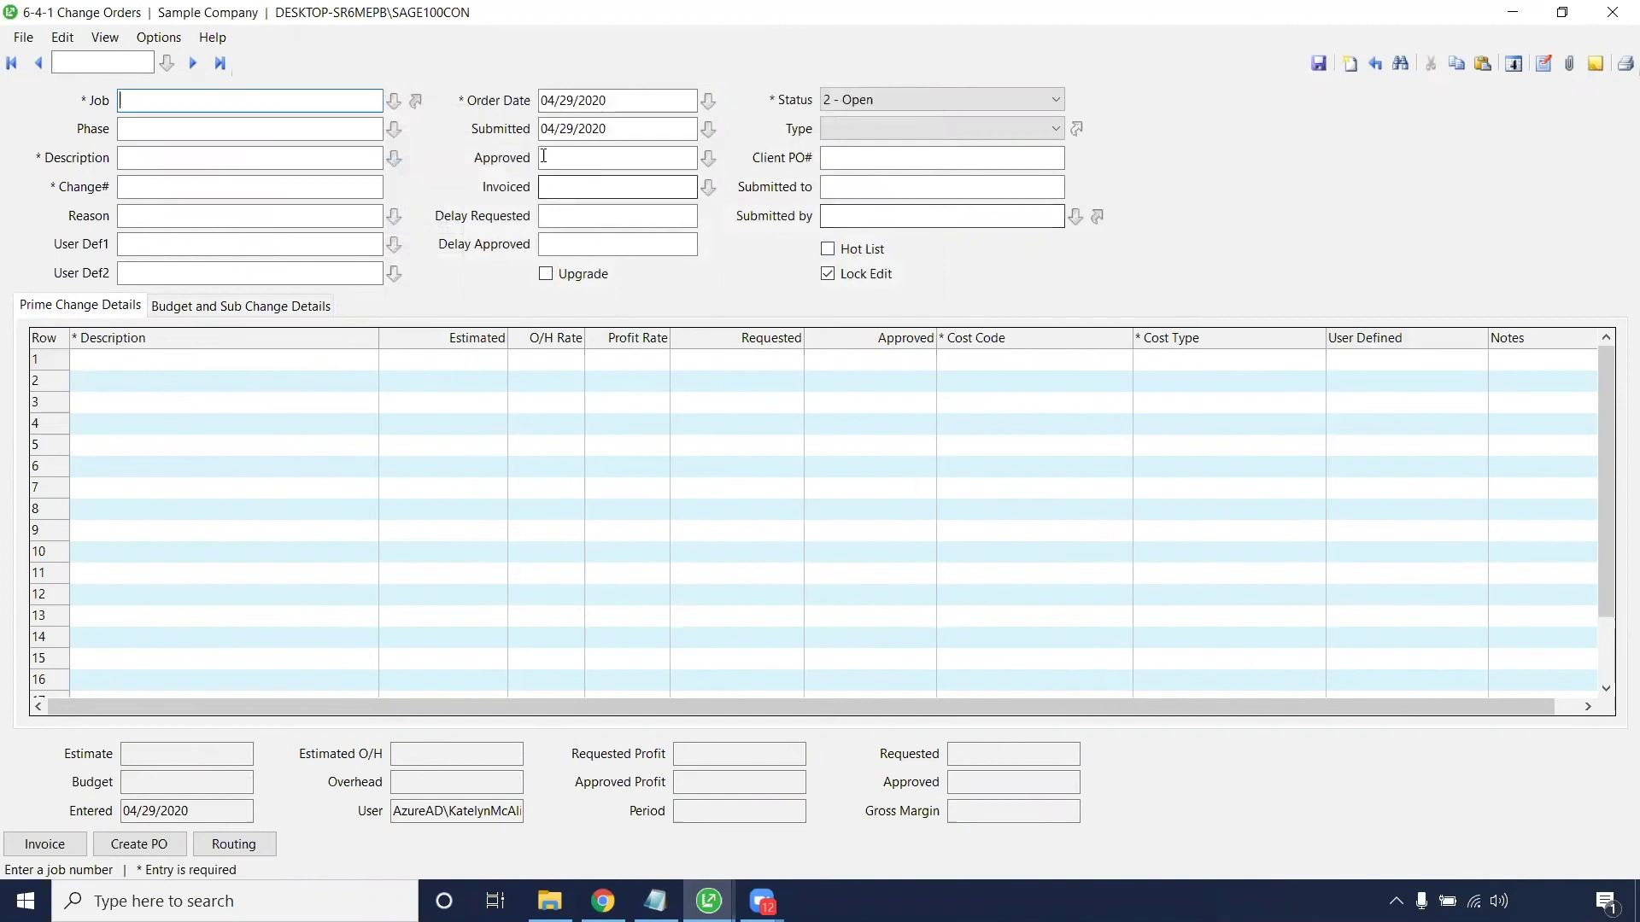